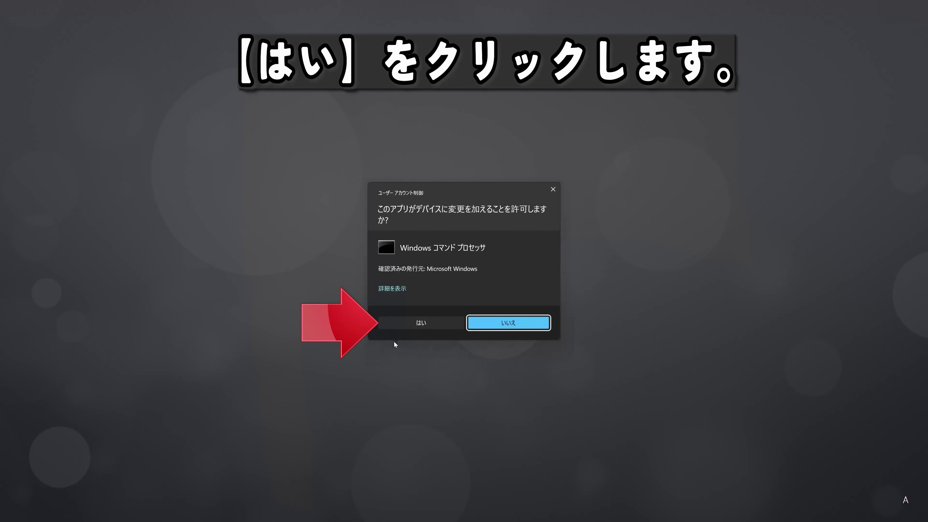
# Allow Command Prompt to run with administrator rights, run sfc /scannow, and exit once the scan completes.
pyautogui.click(419, 323)
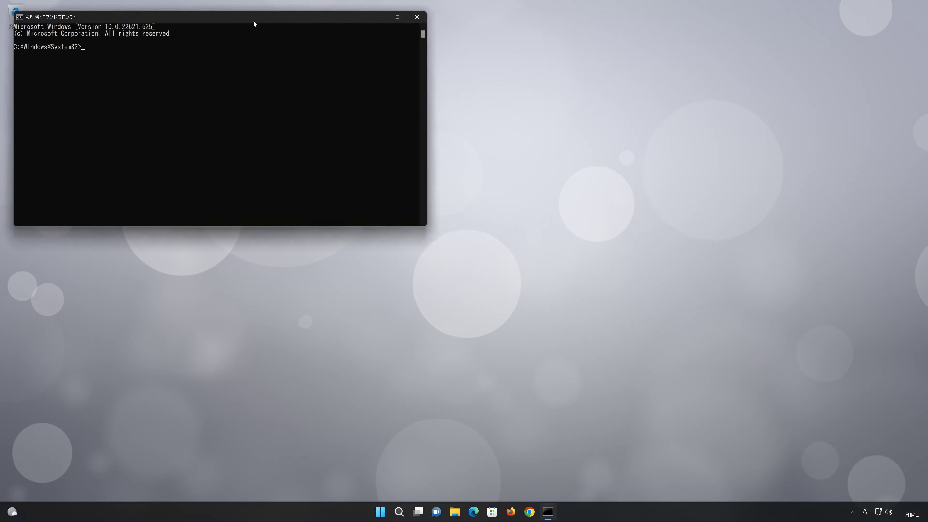
pyautogui.moveTo(253, 19); pyautogui.dragTo(511, 147)
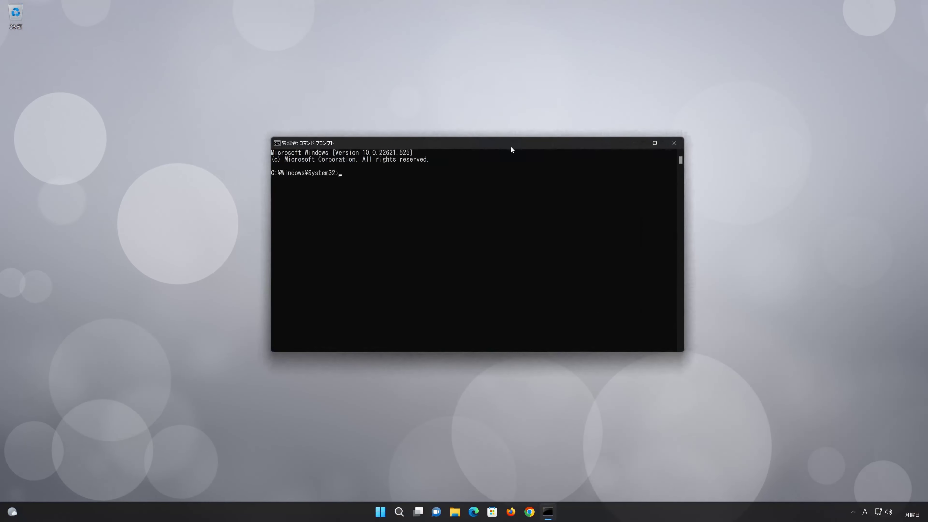
pyautogui.write('sf')
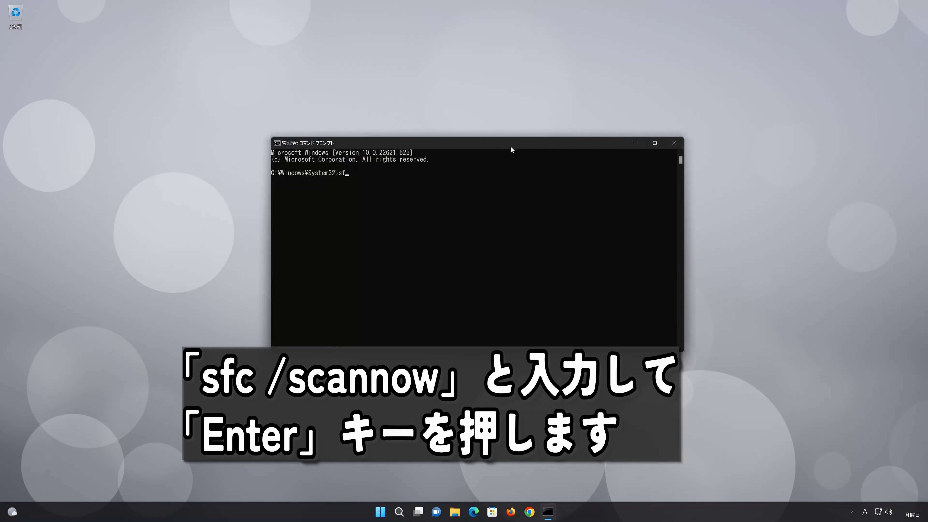
pyautogui.write('c')
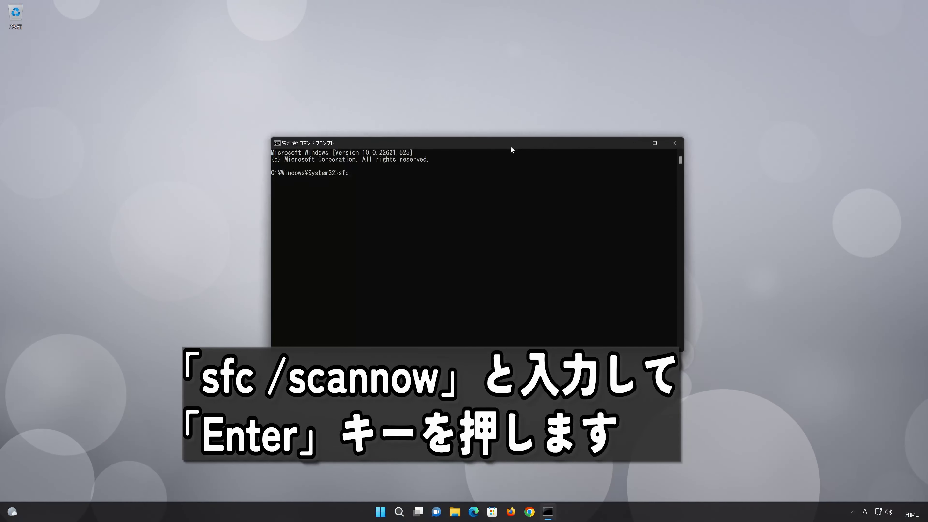
pyautogui.write(' /scannow')
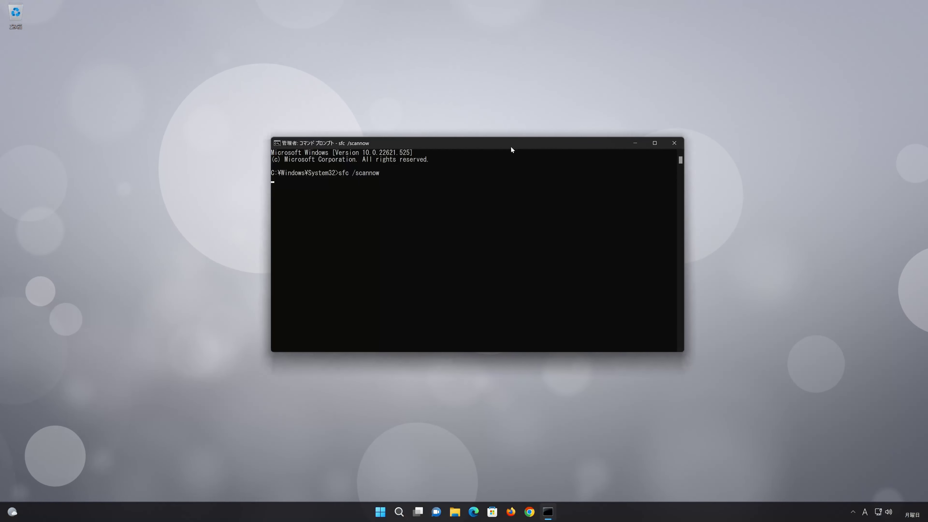
pyautogui.press('Return')
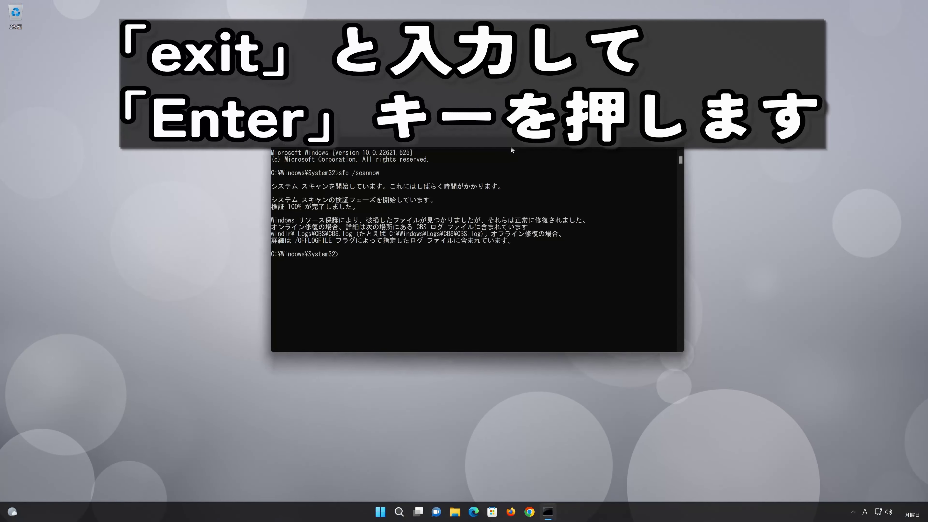
pyautogui.write('exit')
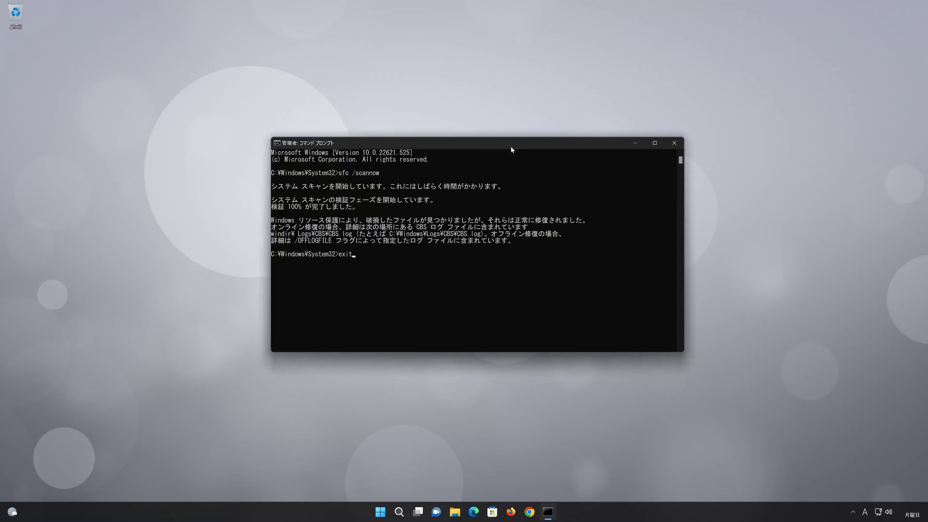
pyautogui.press('Return')
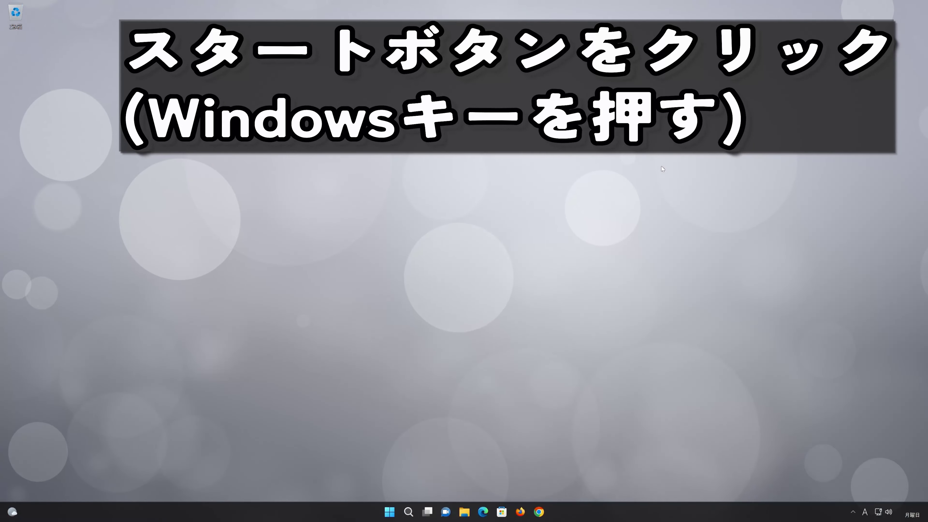
# Search for cmd, open Command Prompt as administrator, and move its window toward the middle of the desktop.
pyautogui.press('super')
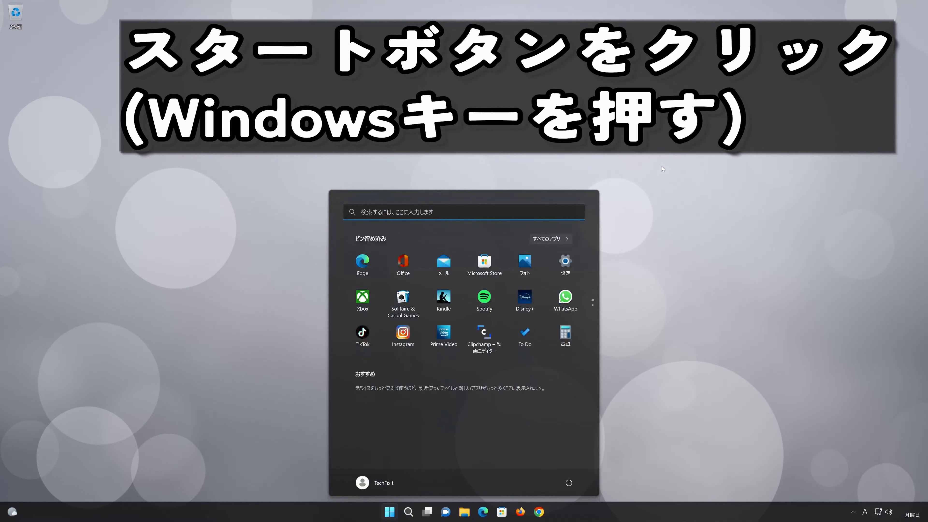
pyautogui.write('cmd')
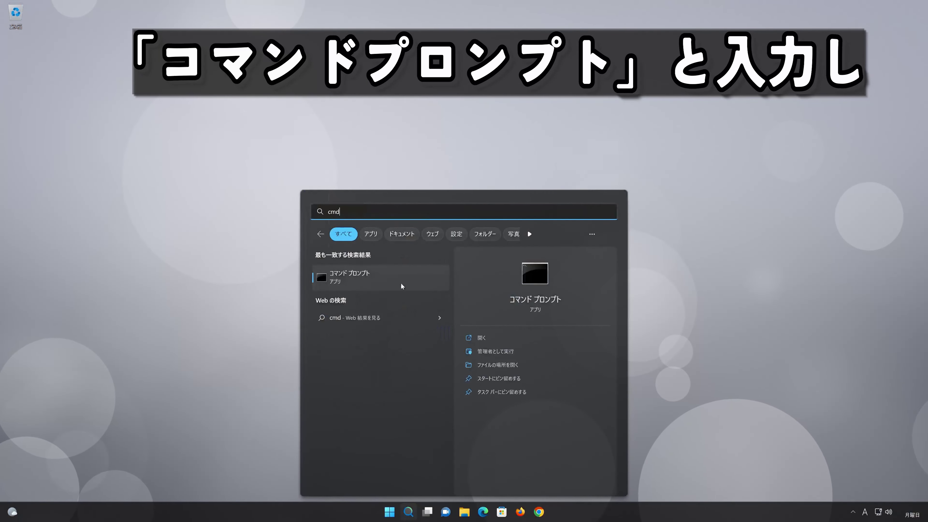
pyautogui.click(517, 352)
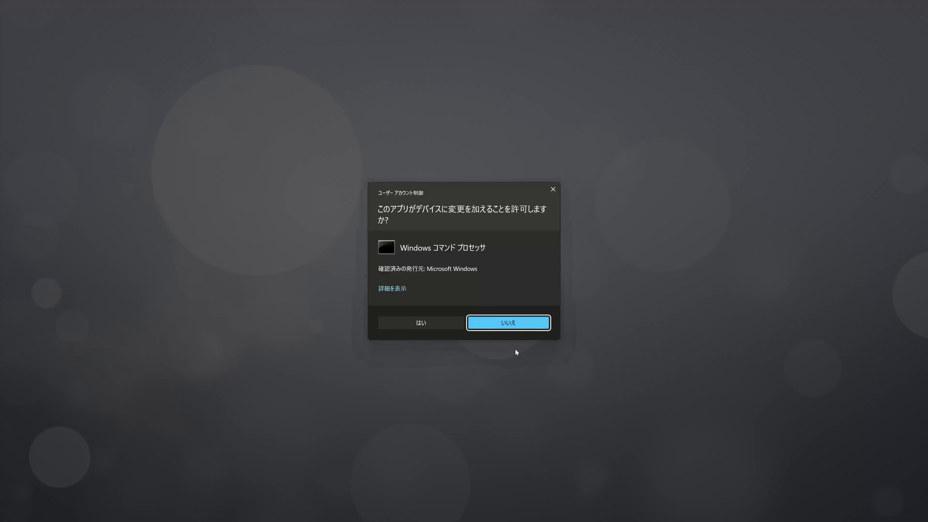
pyautogui.click(425, 320)
pyautogui.moveTo(329, 96); pyautogui.dragTo(526, 142)
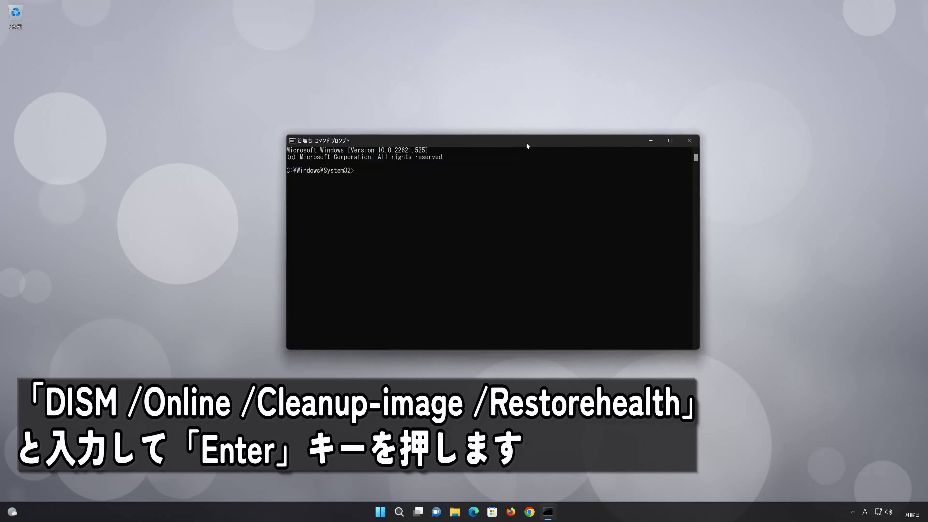
# Enter the command DISM /Online /Cleanup-Image /RestoreHealth in the administrator Command Prompt.
pyautogui.write('DIS')
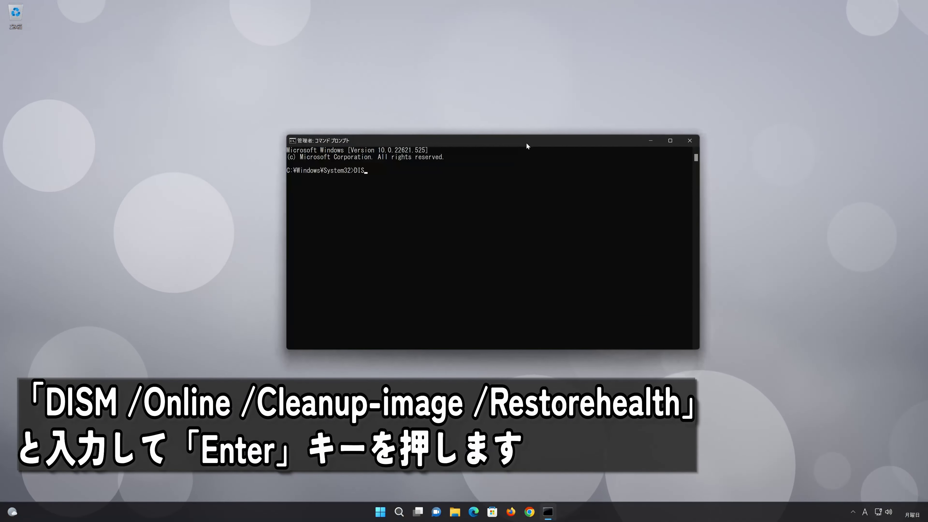
pyautogui.write('M /')
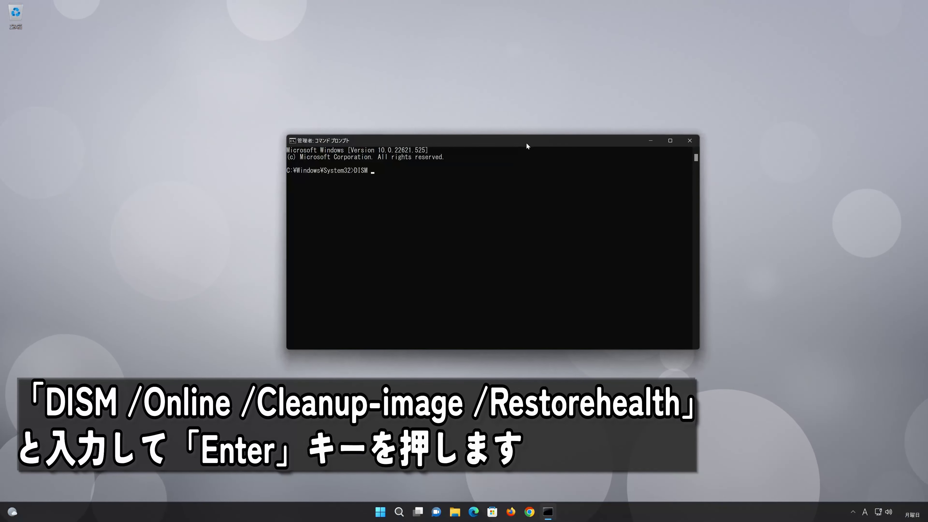
pyautogui.write('O')
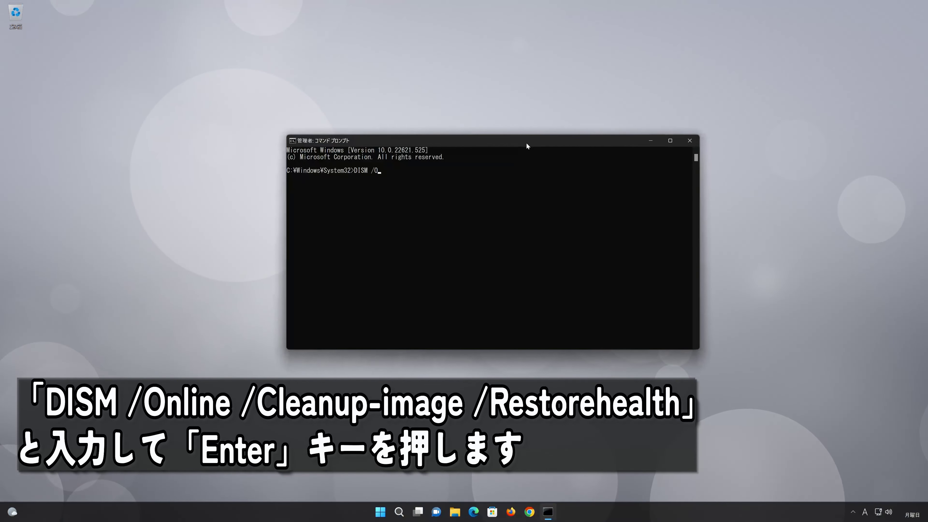
pyautogui.write('nline')
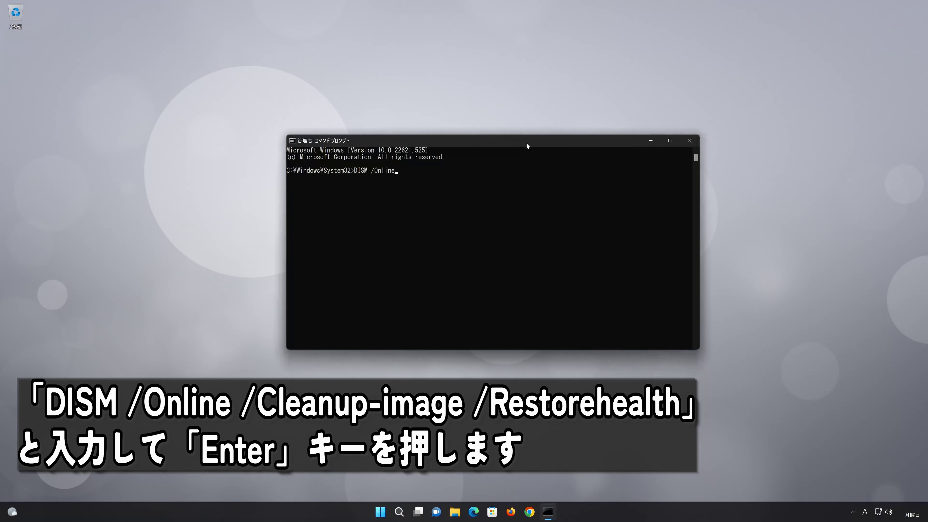
pyautogui.write(' /Cl')
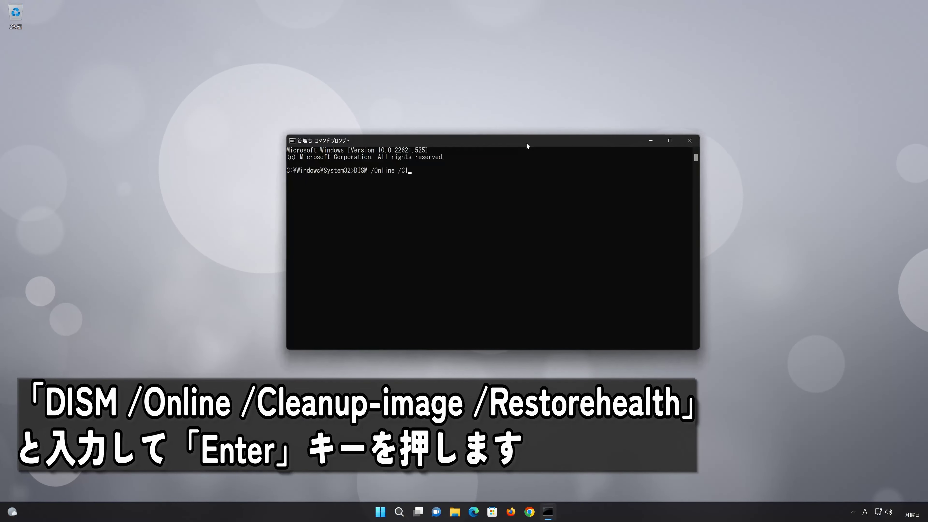
pyautogui.write('eanup')
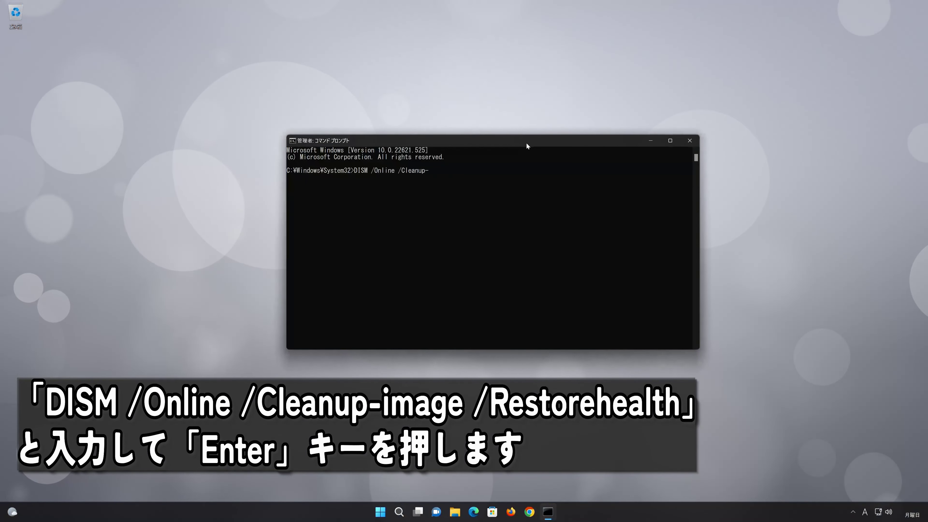
pyautogui.write('-Image ')
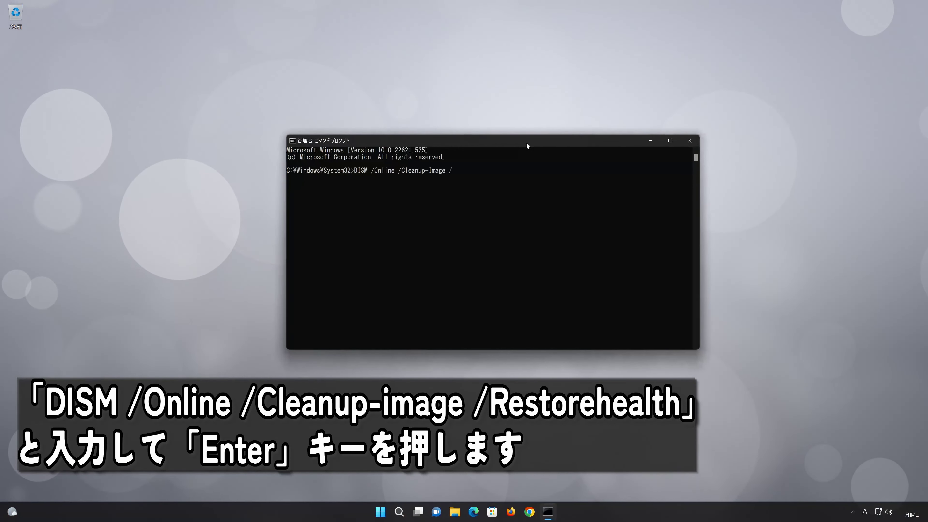
pyautogui.write('/RestoreH')
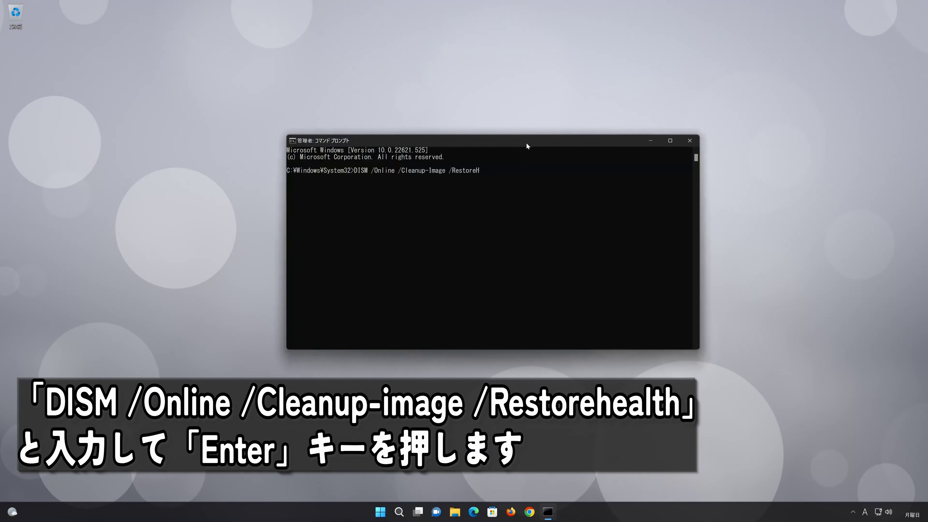
pyautogui.write('ealth')
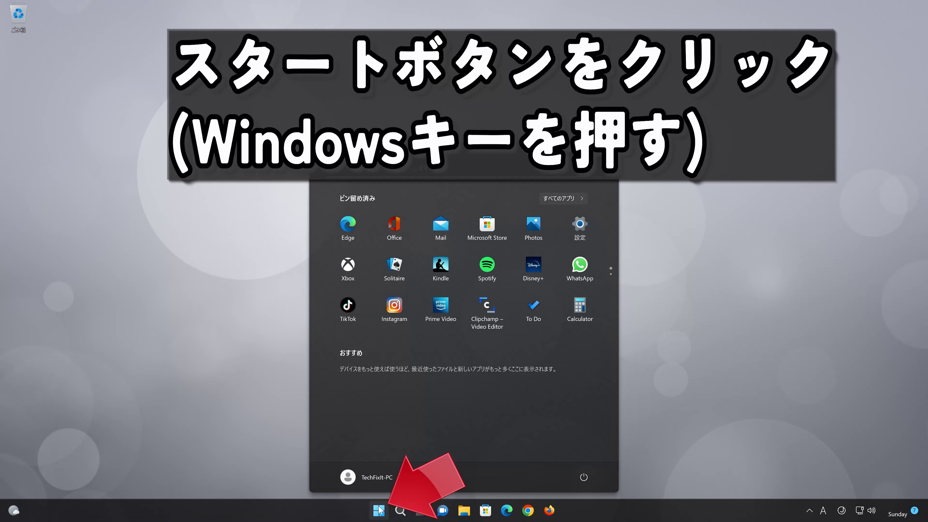
# Search for wsreset and run it to reset the Microsoft Store cache, closing the Store window after it loads.
pyautogui.write('wsrese')
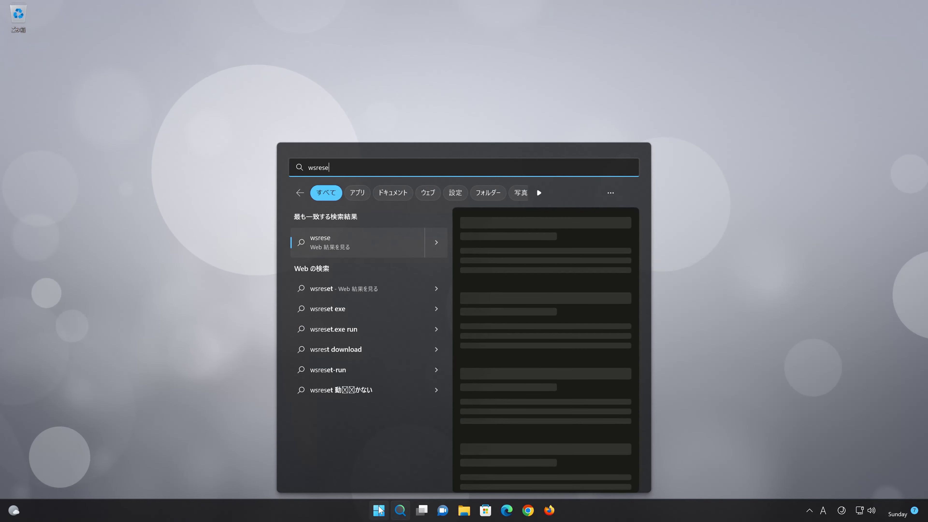
pyautogui.write('t')
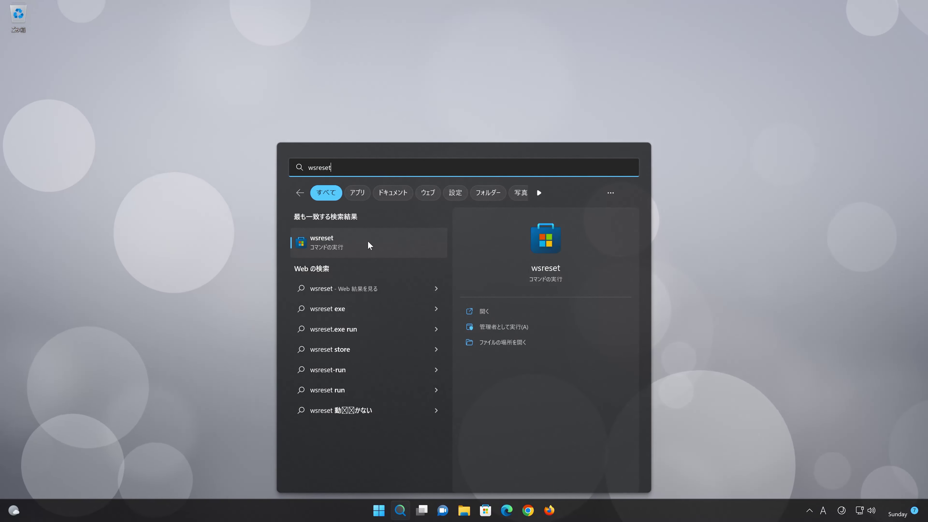
pyautogui.click(368, 242)
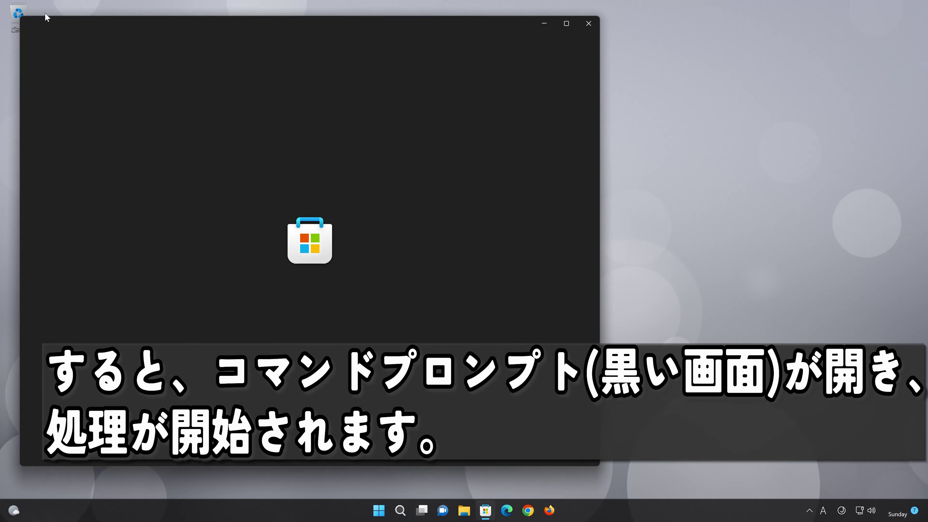
pyautogui.moveTo(20, 17); pyautogui.dragTo(182, 170)
pyautogui.moveTo(322, 177); pyautogui.dragTo(400, 104)
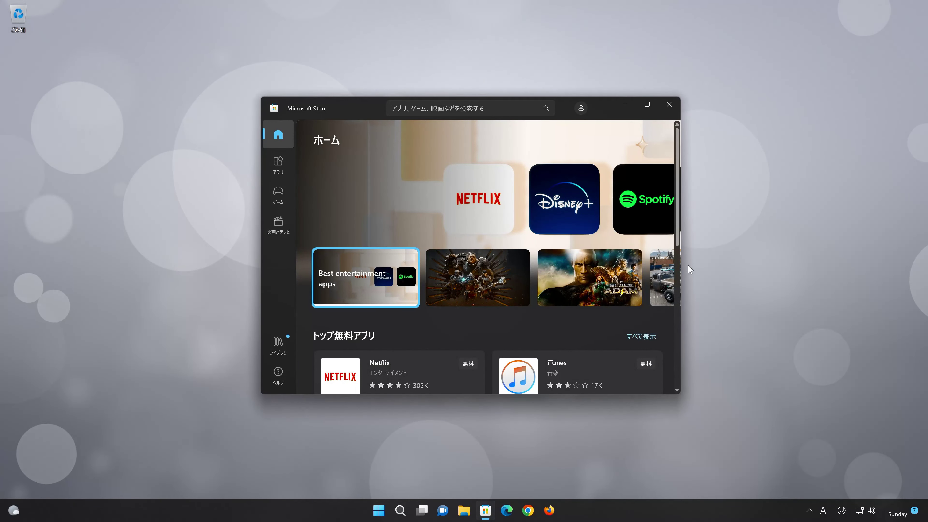
pyautogui.click(676, 105)
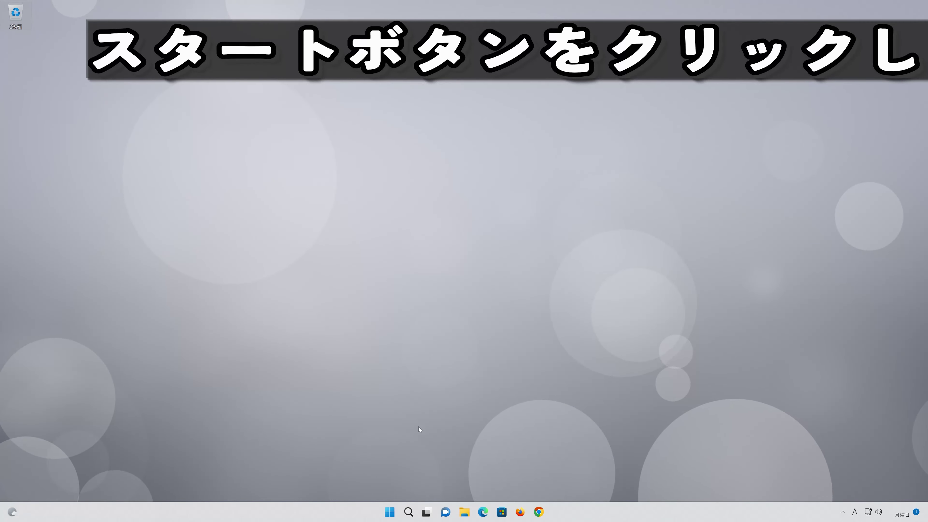
# Open the Troubleshoot page (トラブルシューティング) in the System section of Windows Settings.
pyautogui.click(390, 513)
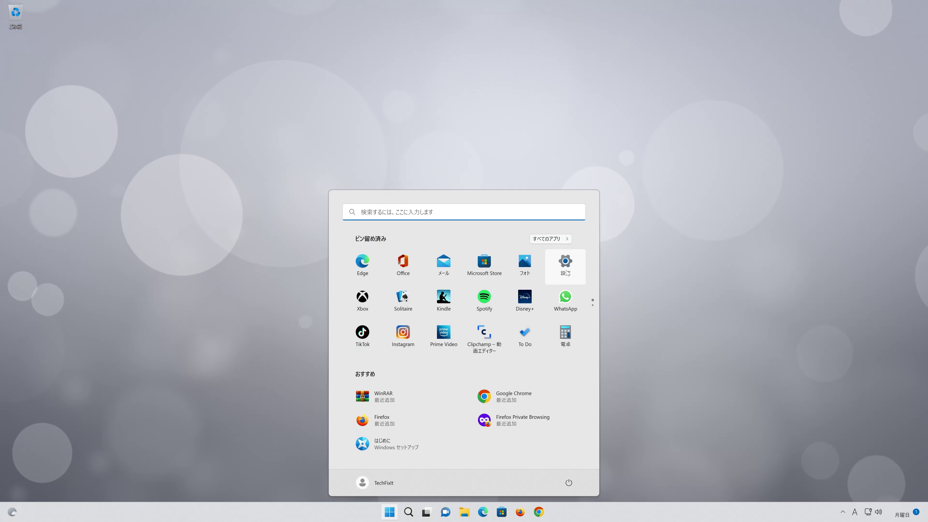
pyautogui.click(567, 273)
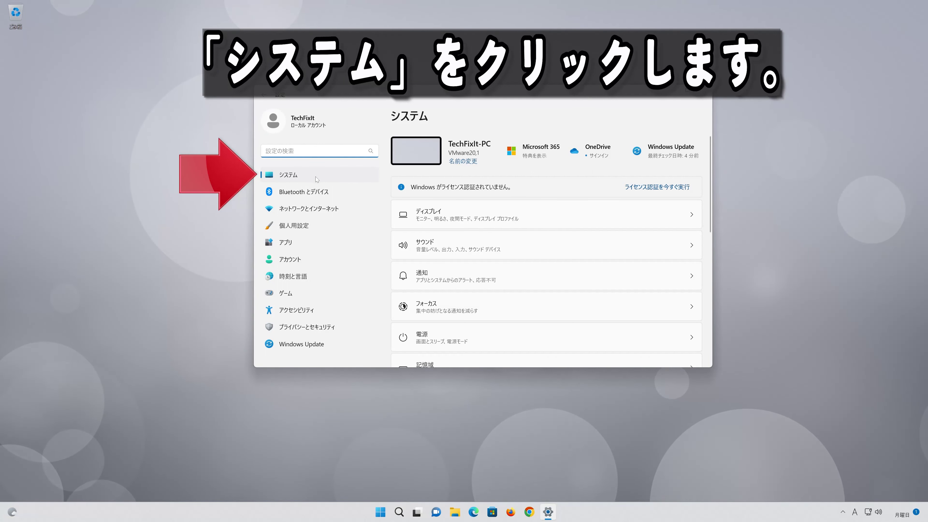
pyautogui.click(344, 174)
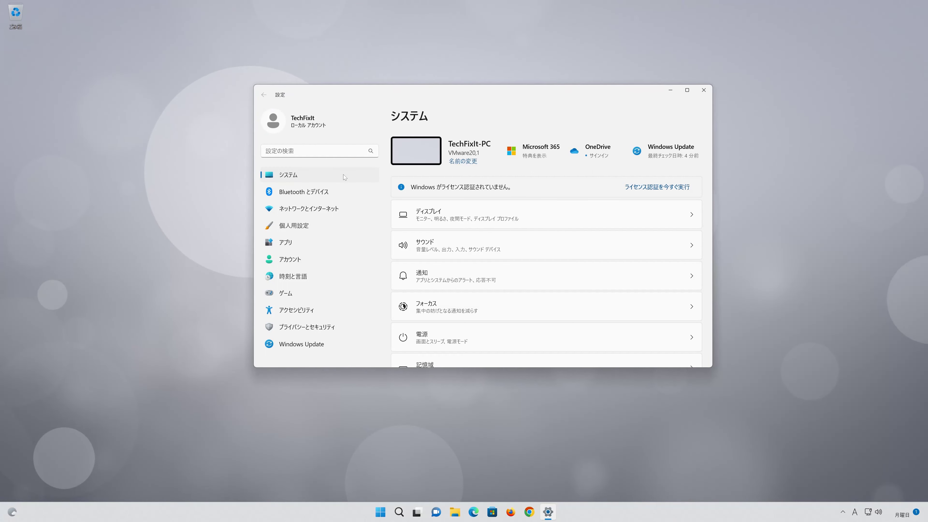
pyautogui.scroll(-5, 549, 267)
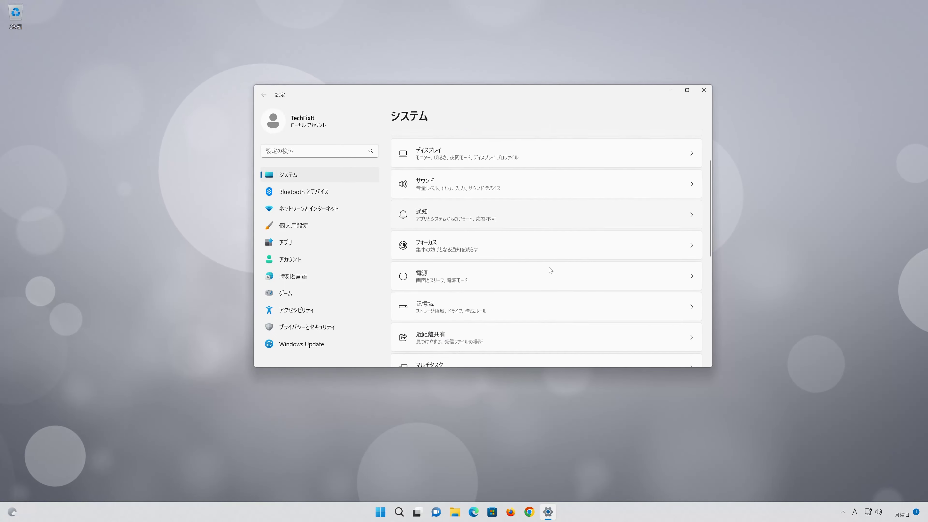
pyautogui.scroll(-2, 551, 270)
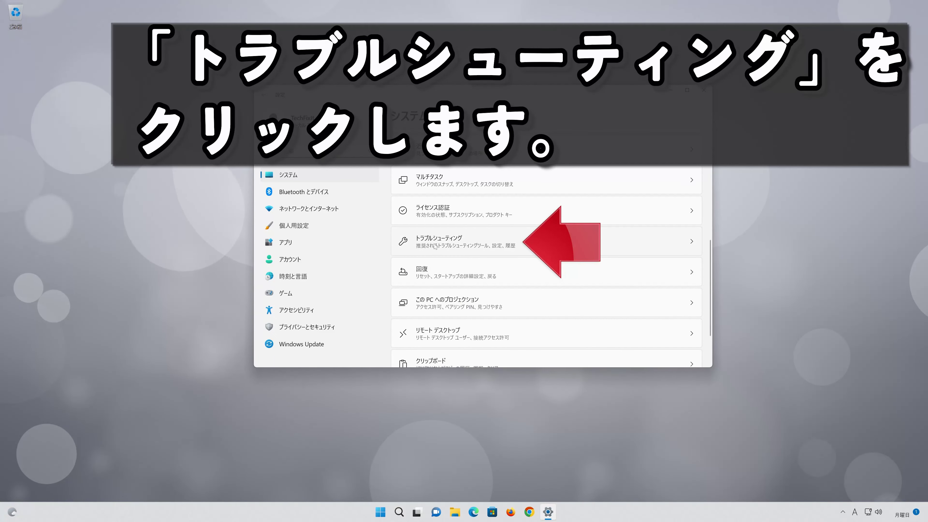
pyautogui.click(478, 243)
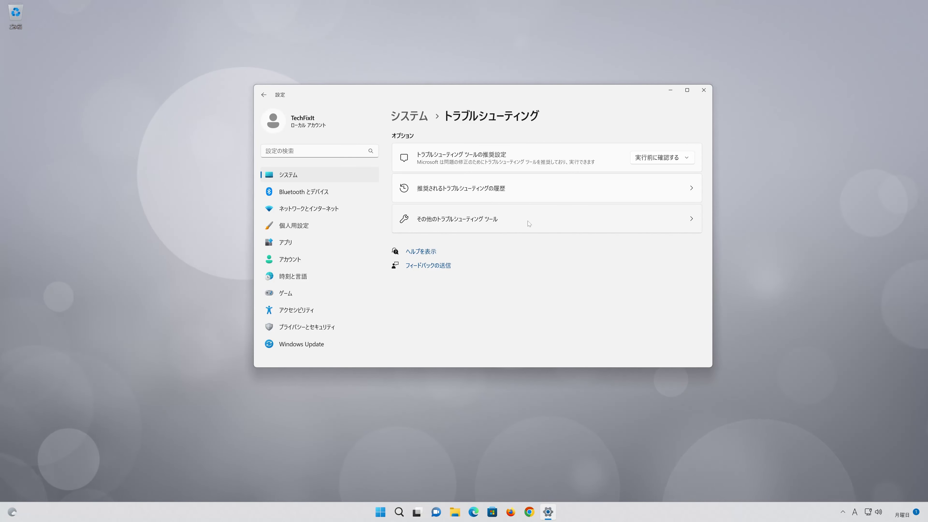
# Run the Windows Store Apps troubleshooter (Windows ストア アプリ) from the other troubleshooters list and close it when finished.
pyautogui.click(510, 224)
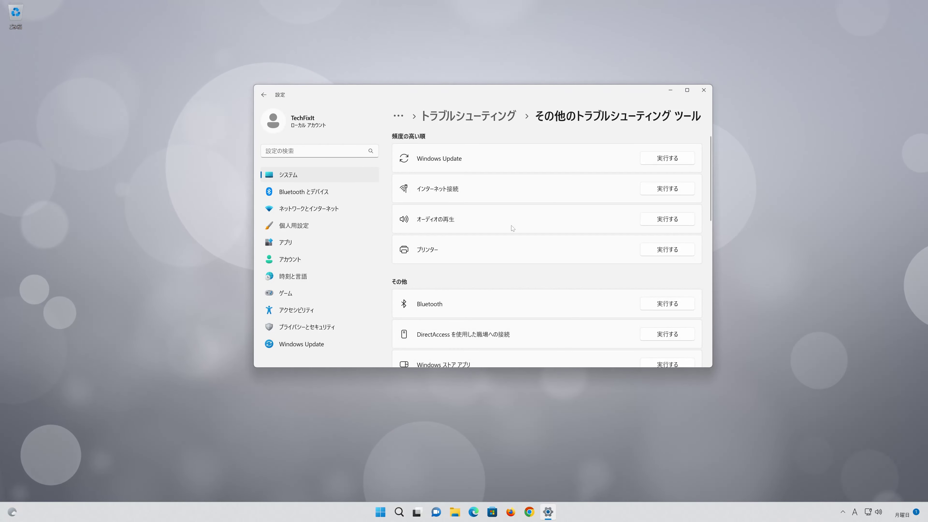
pyautogui.scroll(-4, 511, 231)
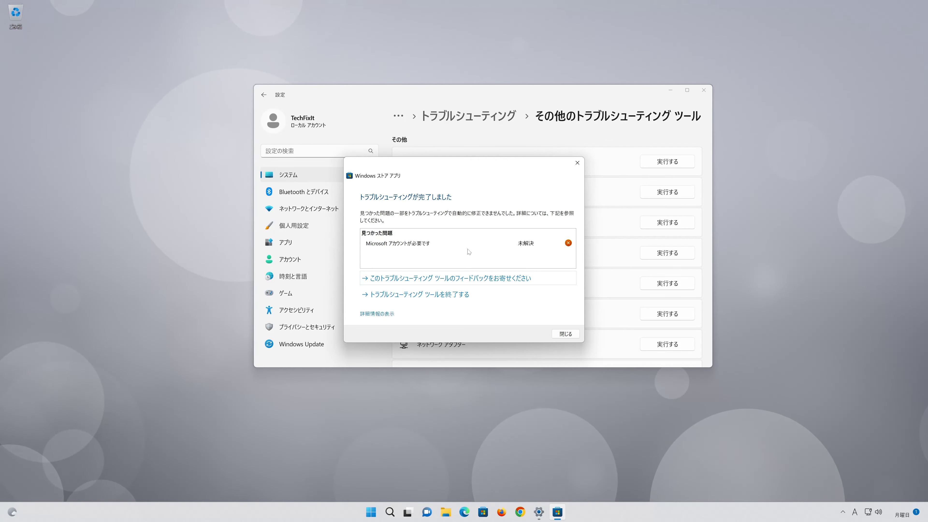
pyautogui.click(580, 163)
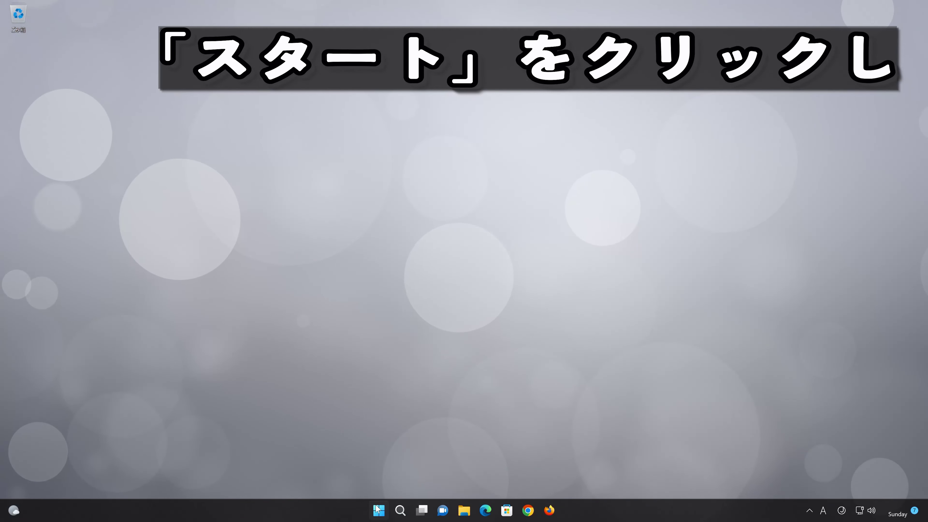
# Open the installed apps page (インストールされているアプリ) in the Apps section of Windows Settings.
pyautogui.click(378, 510)
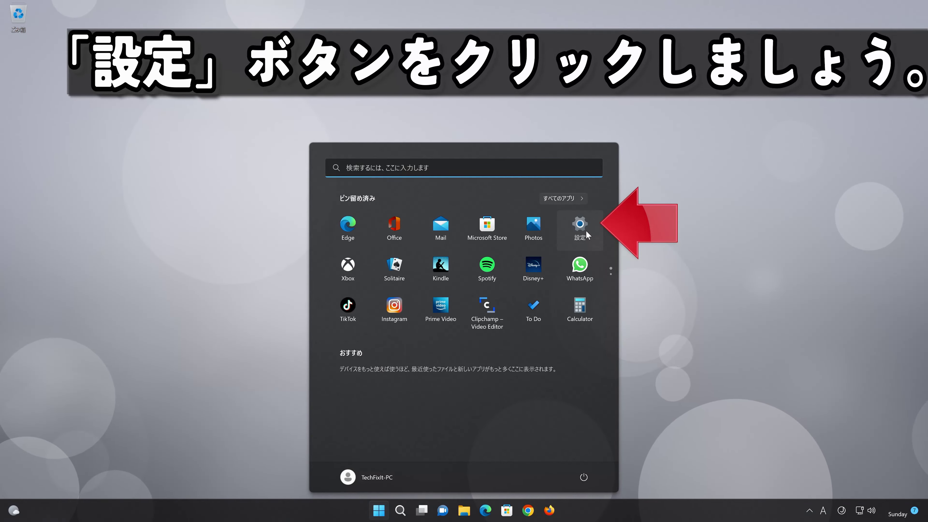
pyautogui.click(586, 231)
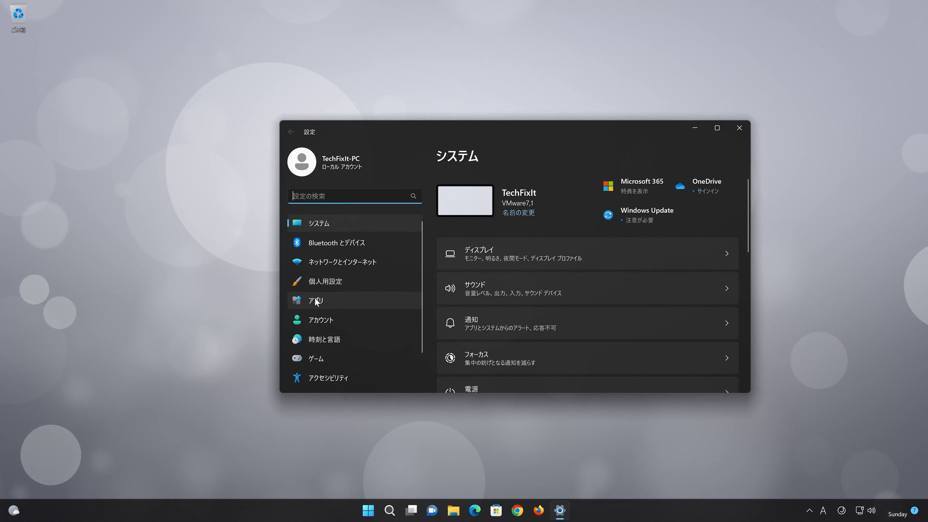
pyautogui.click(337, 300)
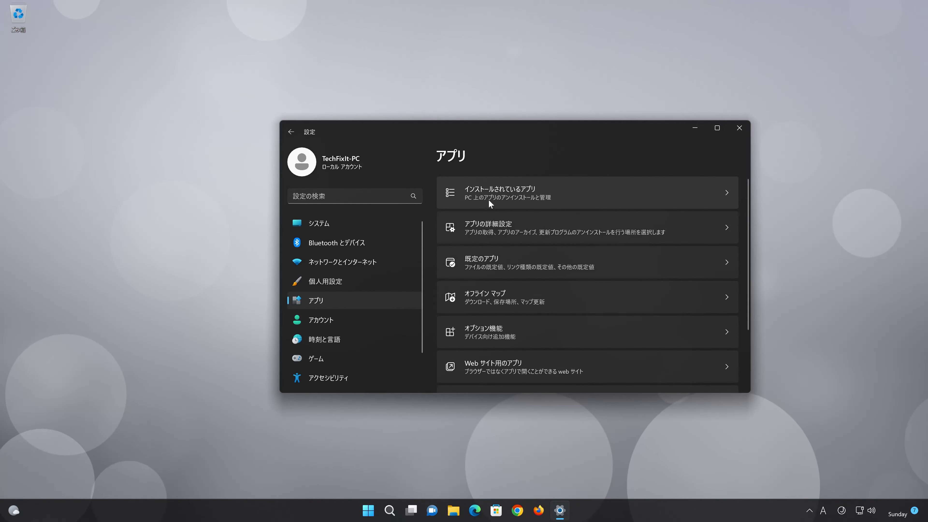
pyautogui.click(512, 196)
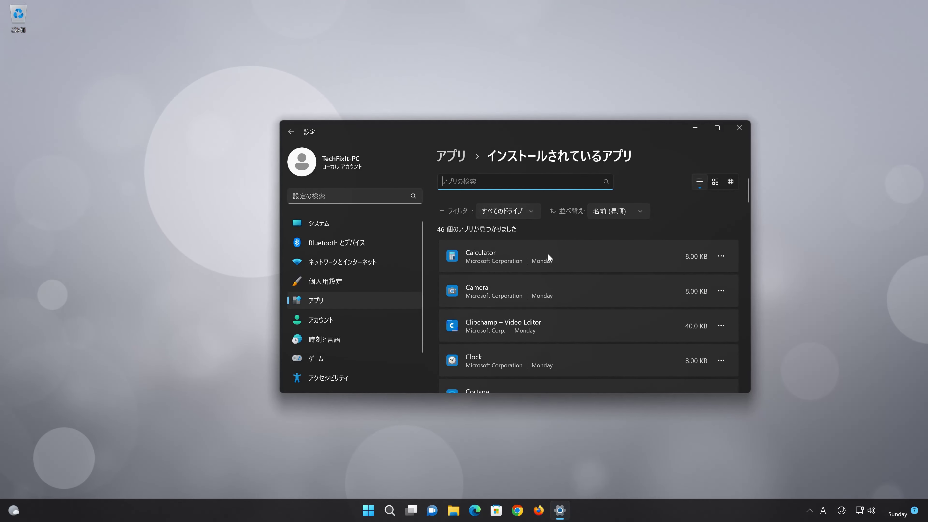
# Find Microsoft Store in the installed apps list and open its advanced options (詳細オプション).
pyautogui.scroll(-10, 549, 258)
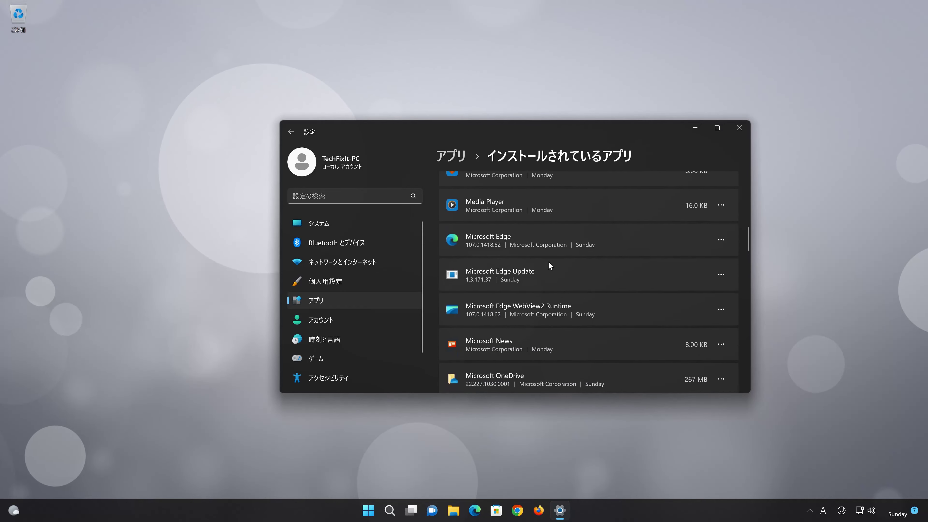
pyautogui.scroll(-4, 549, 263)
pyautogui.scroll(-5, 549, 263)
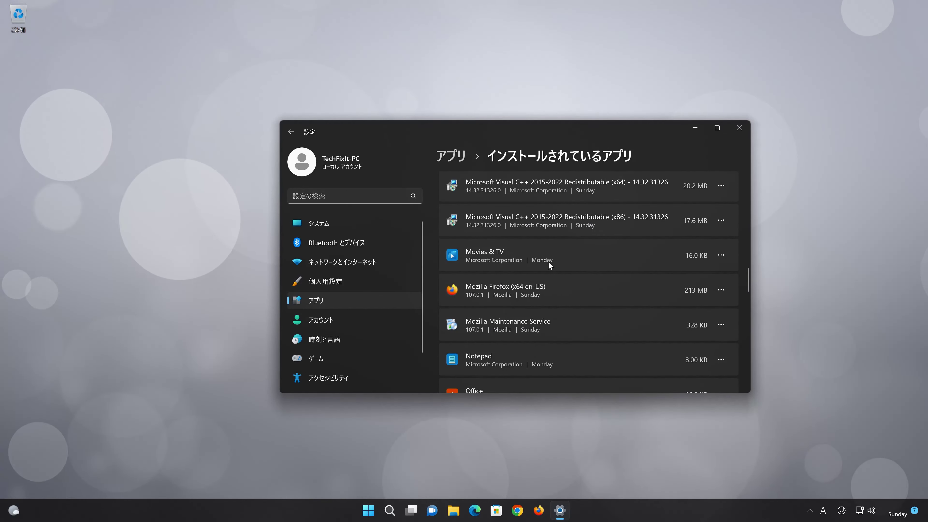
pyautogui.scroll(-2, 550, 265)
pyautogui.scroll(5, 550, 265)
pyautogui.scroll(3, 548, 265)
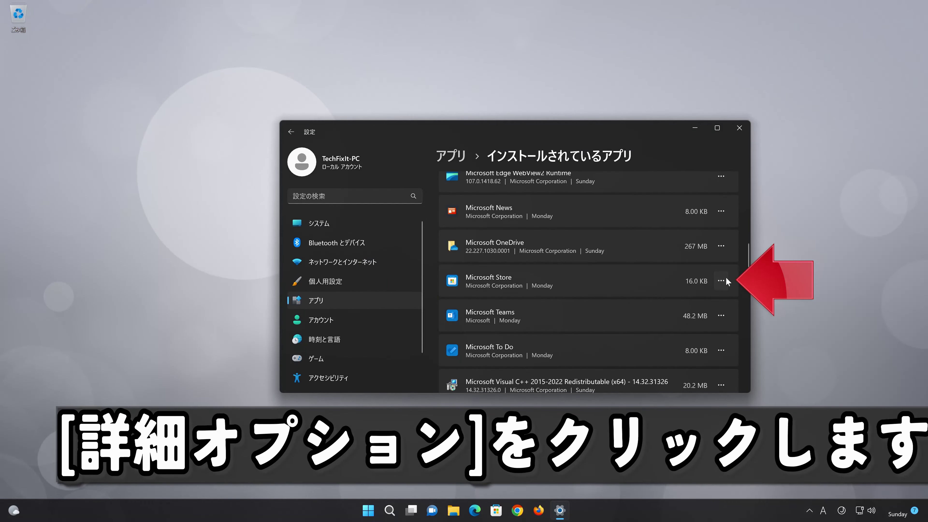
pyautogui.click(722, 281)
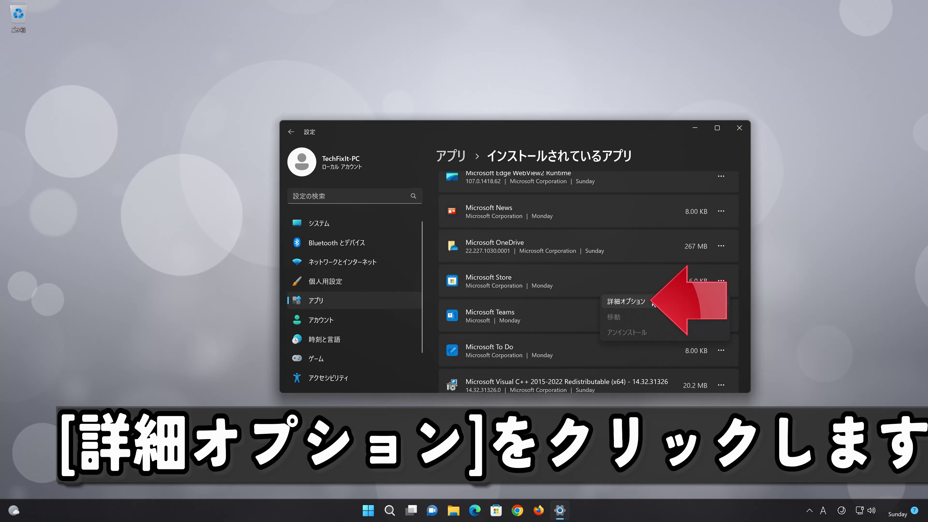
pyautogui.click(627, 301)
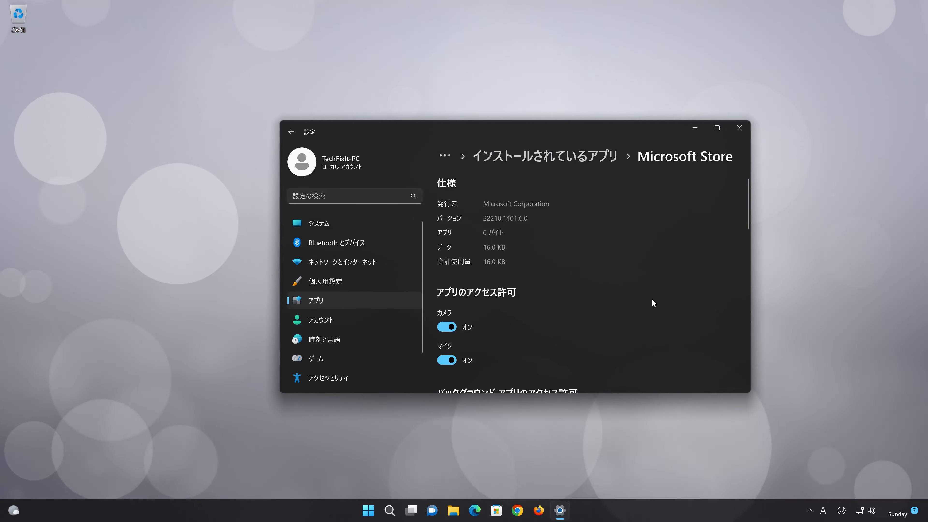
# Repair the Microsoft Store app (修復) from its advanced options page.
pyautogui.scroll(-8, 654, 303)
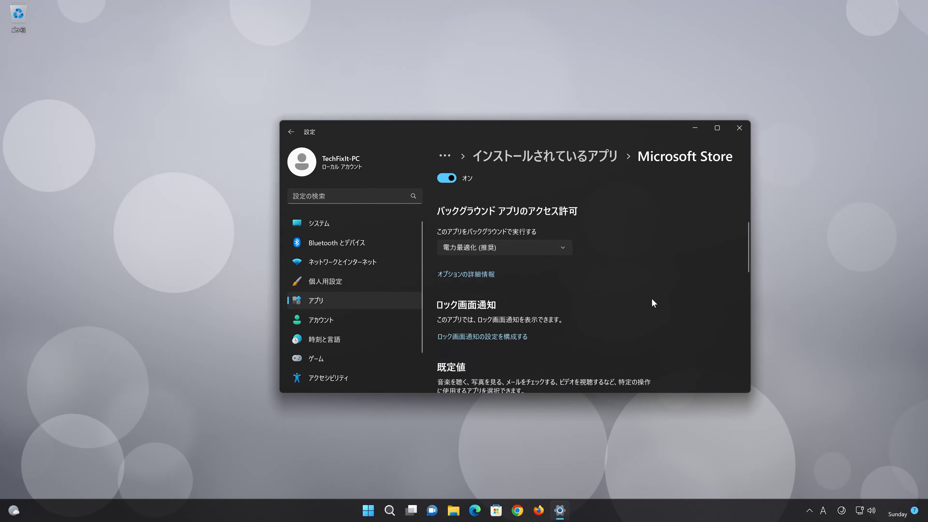
pyautogui.scroll(-3, 653, 303)
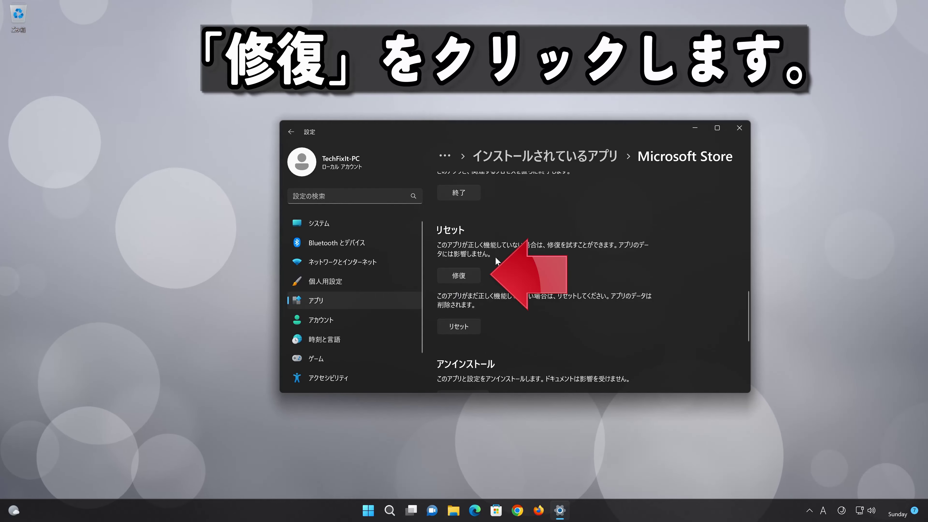
pyautogui.click(462, 277)
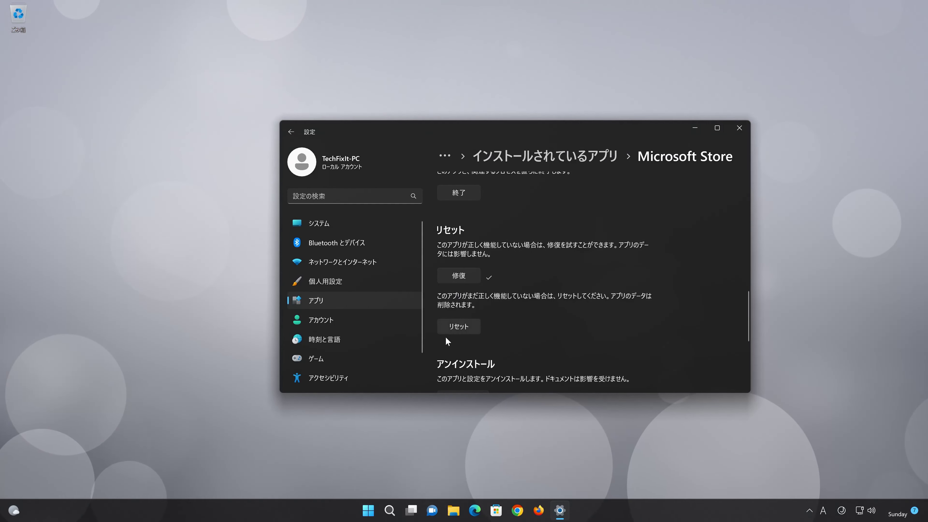
# Reset the Microsoft Store app (リセット), confirming the data deletion, then close Settings and launch Microsoft Store.
pyautogui.click(460, 329)
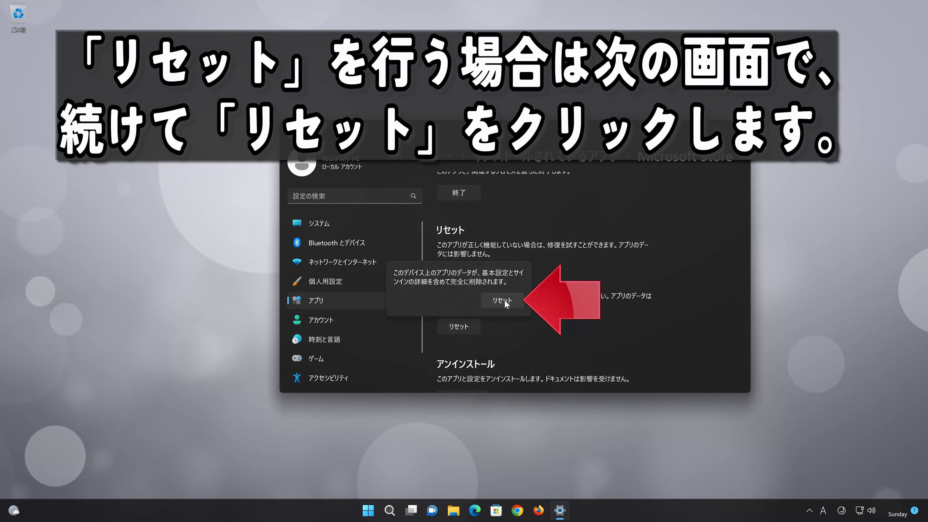
pyautogui.click(505, 301)
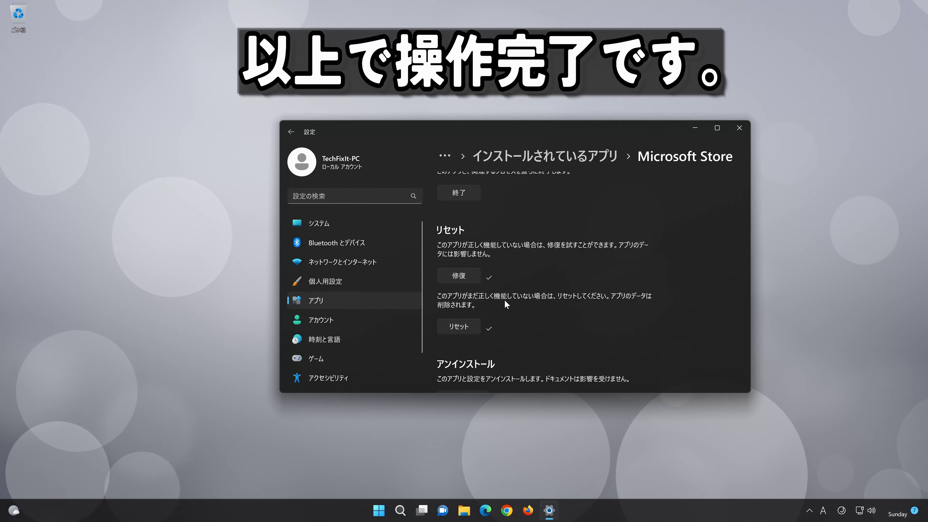
pyautogui.click(739, 128)
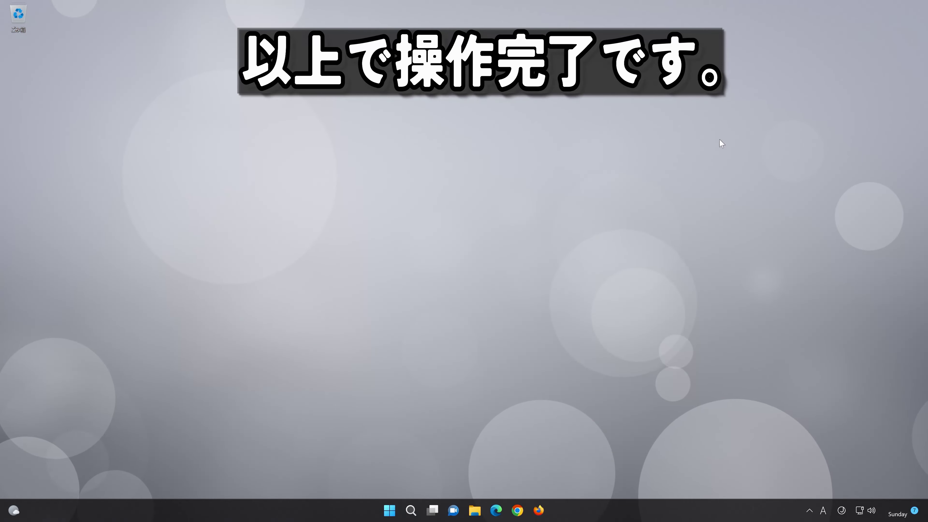
pyautogui.click(386, 508)
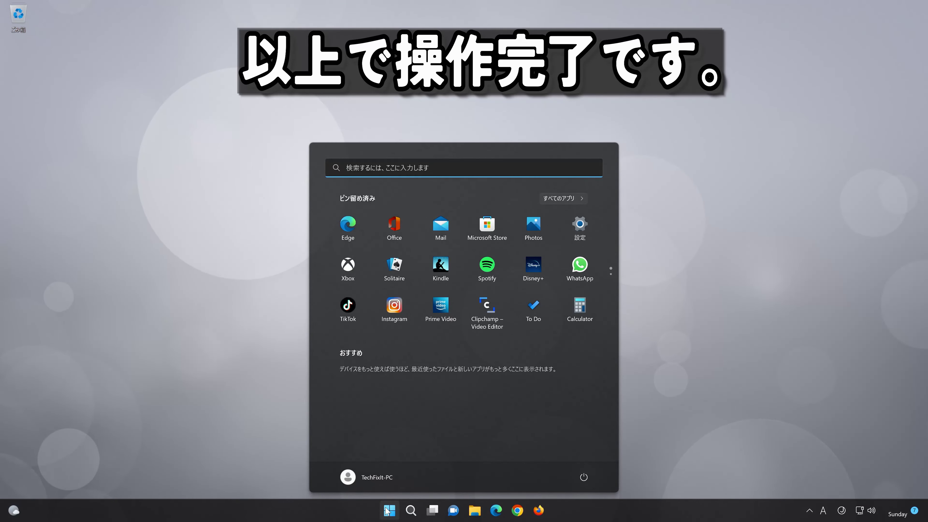
pyautogui.click(489, 227)
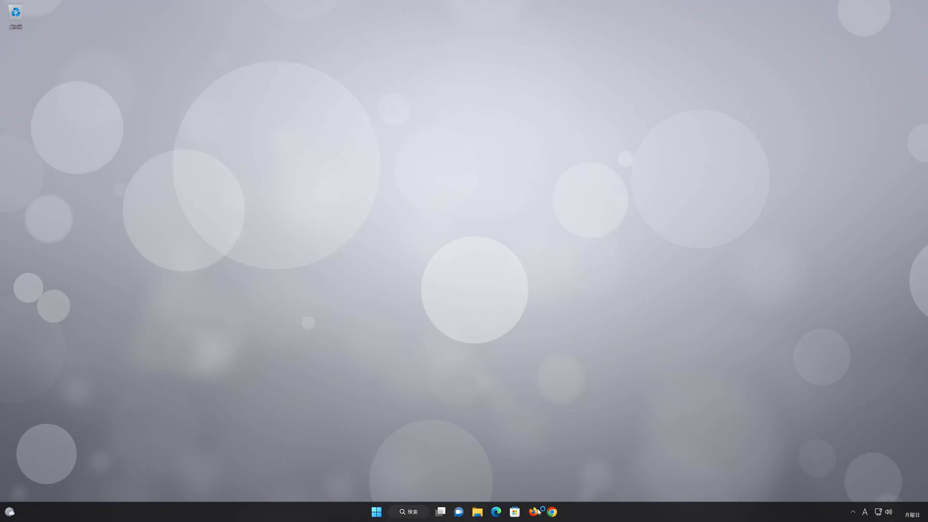
pyautogui.click(536, 512)
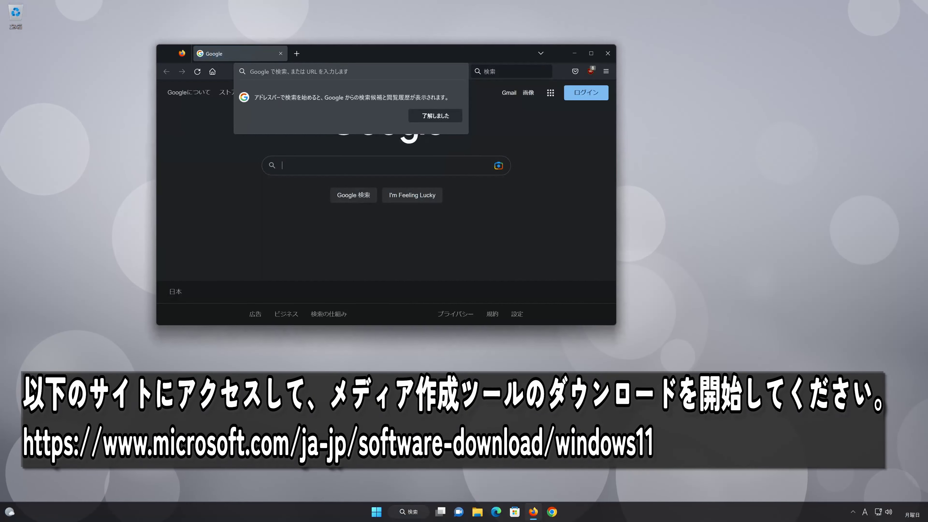
pyautogui.rightClick(359, 72)
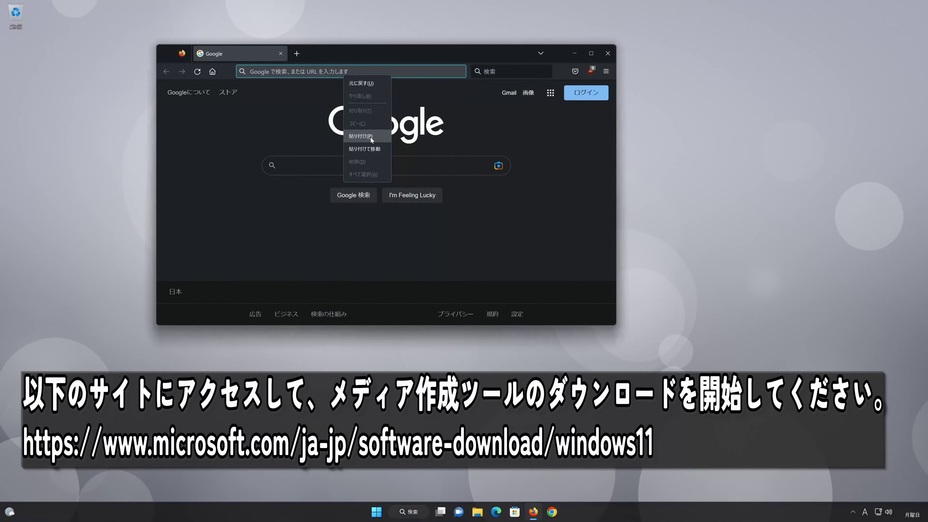
pyautogui.click(366, 149)
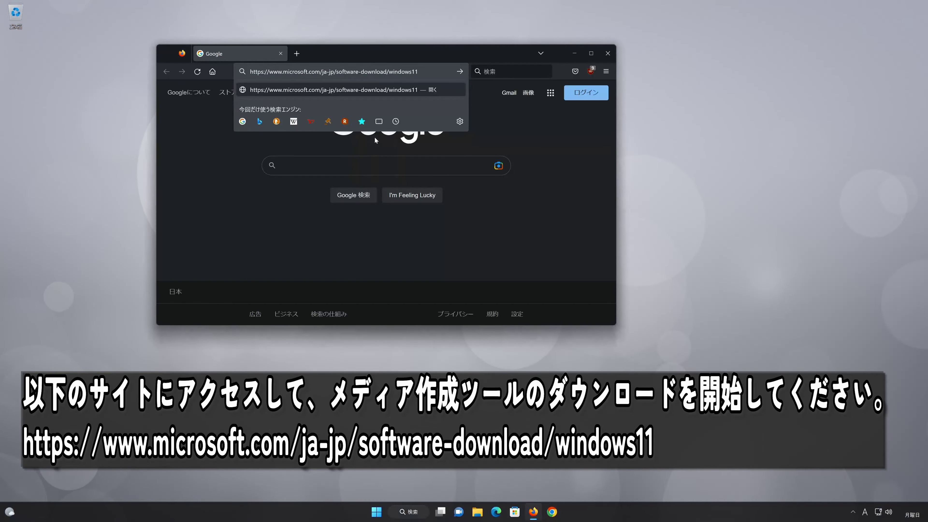
pyautogui.press('Return')
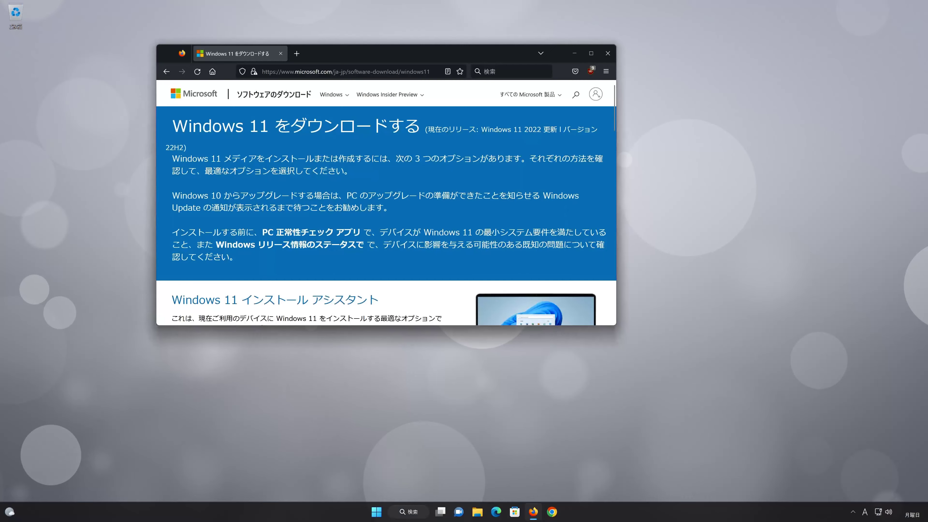
# Download the Windows 11 media creation tool from the installation media section (インストール メディアを作成する) and close the browser.
pyautogui.scroll(-5, 518, 197)
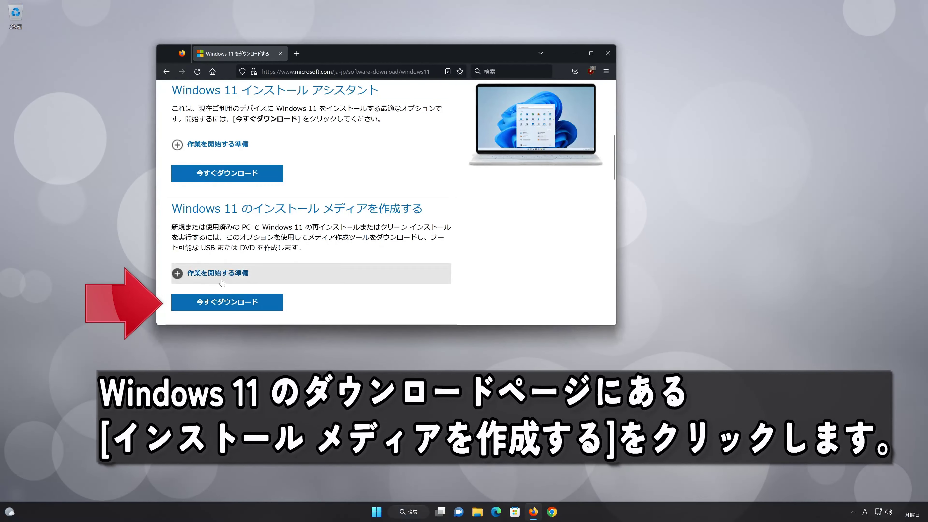
pyautogui.click(237, 300)
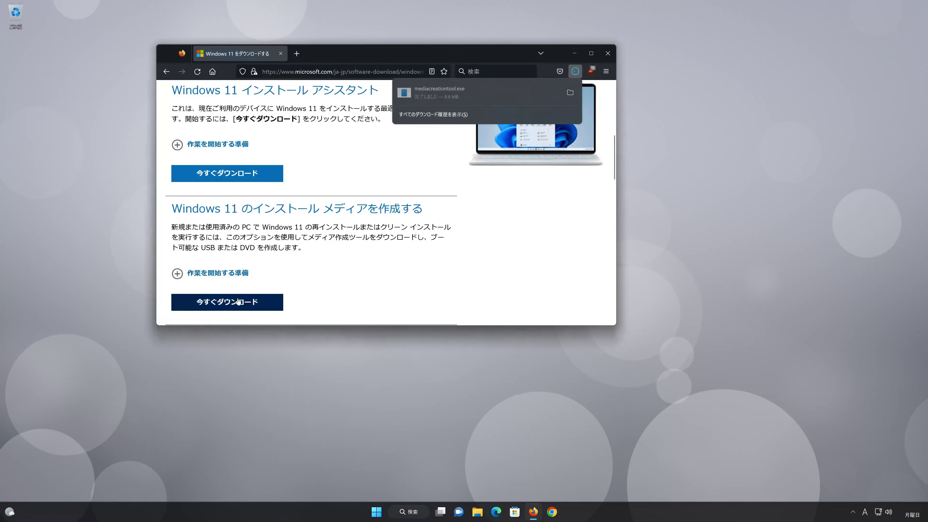
pyautogui.click(609, 52)
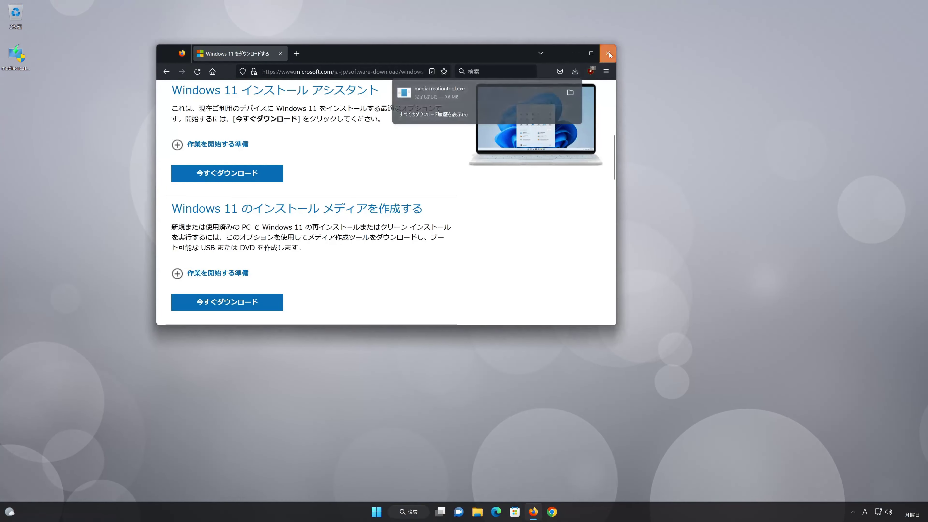
pyautogui.click(609, 52)
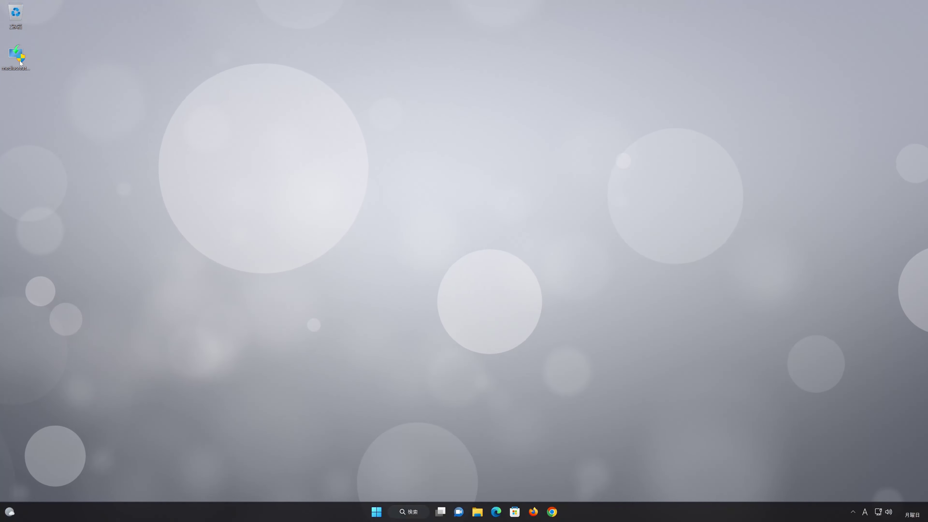
# Run the downloaded media creation tool from the desktop, allow it to make changes, and accept the license terms.
pyautogui.click(20, 58)
pyautogui.doubleClick(20, 62)
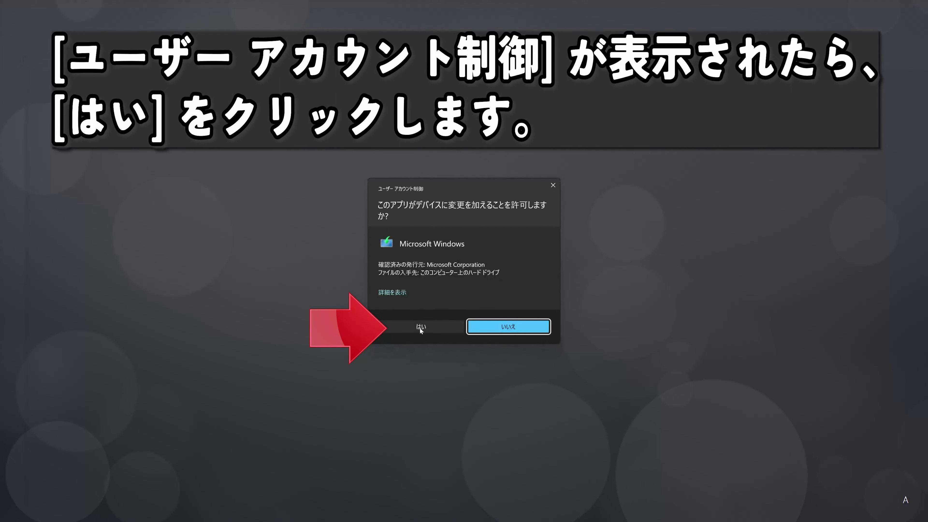
pyautogui.click(420, 327)
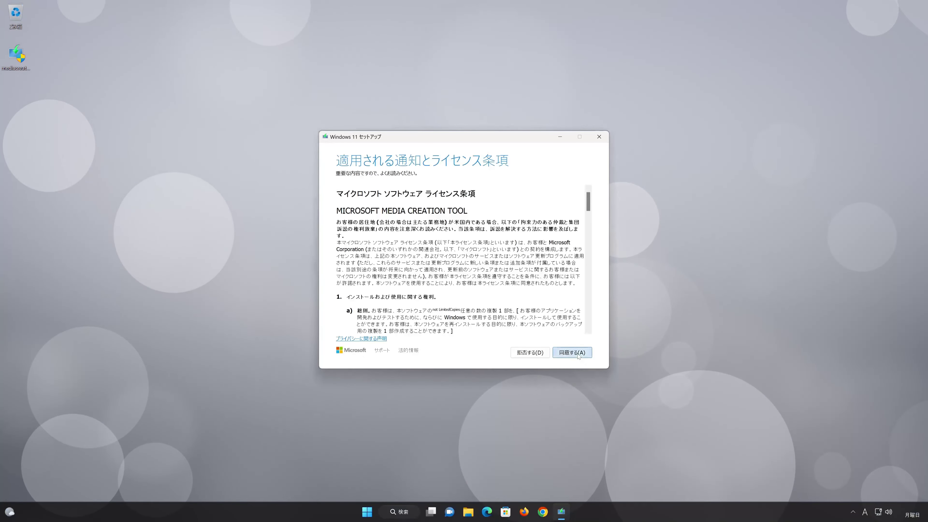
pyautogui.click(578, 353)
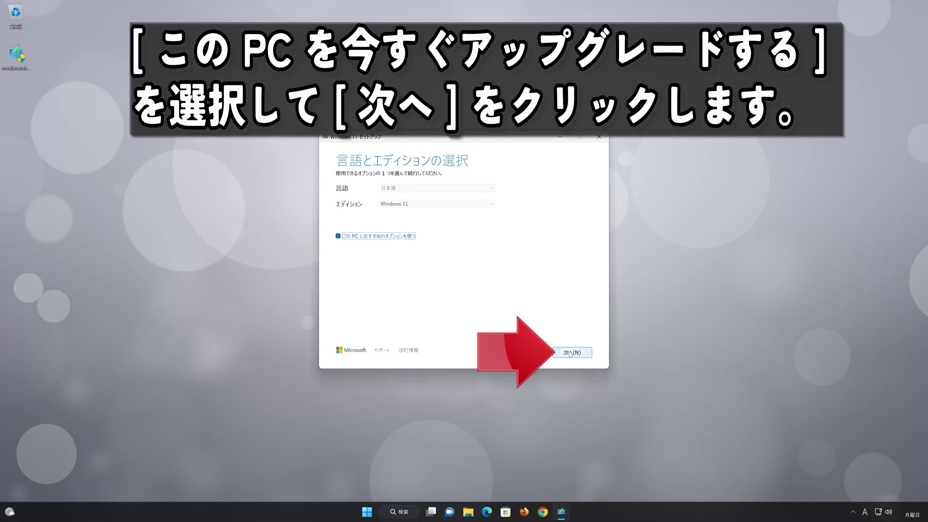
# Accept the recommended language and edition, and choose ISO file (ISO ファイル) as the media to create.
pyautogui.click(570, 353)
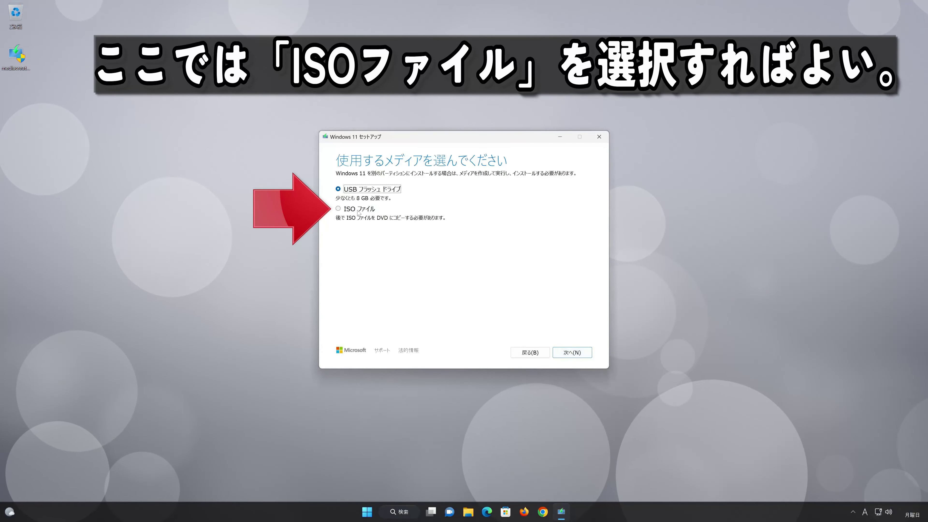
pyautogui.click(337, 210)
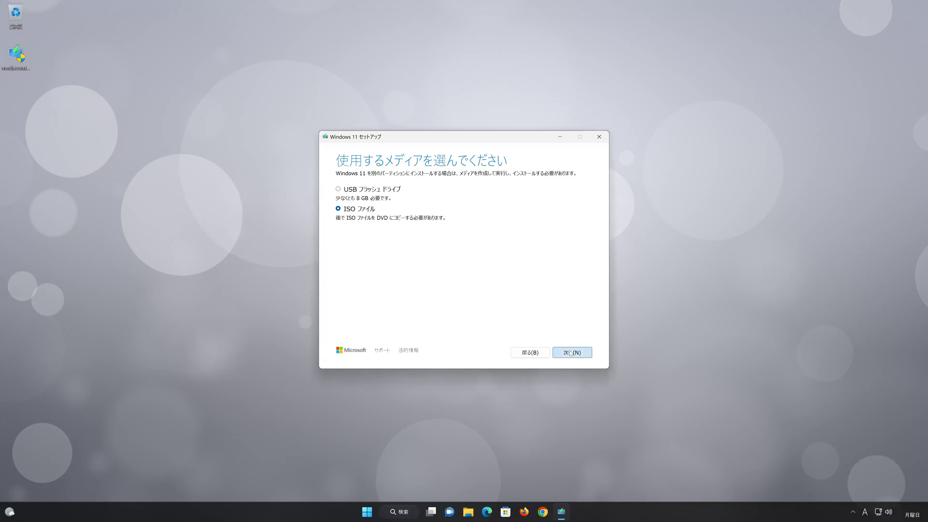
pyautogui.click(569, 352)
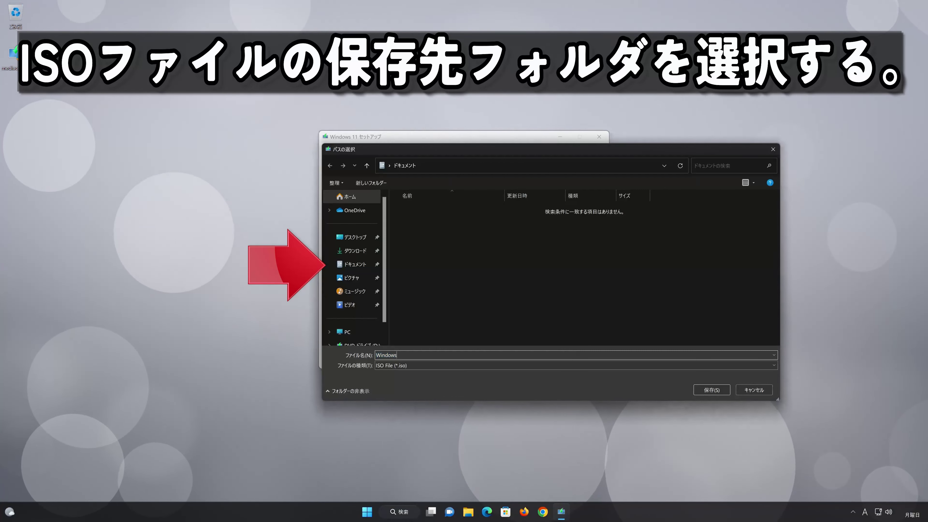
# Save the ISO file to the Desktop as Windows11 and finish the setup wizard once it has been created.
pyautogui.click(353, 238)
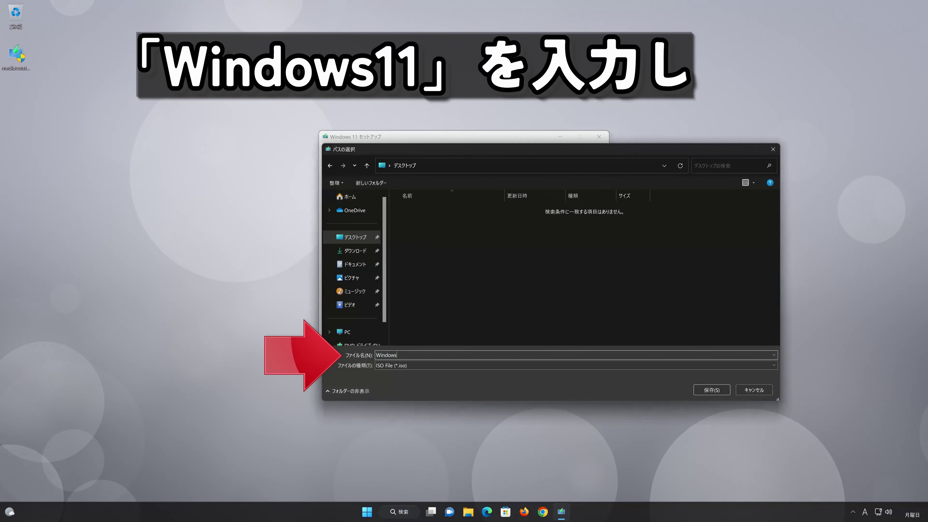
pyautogui.write('11')
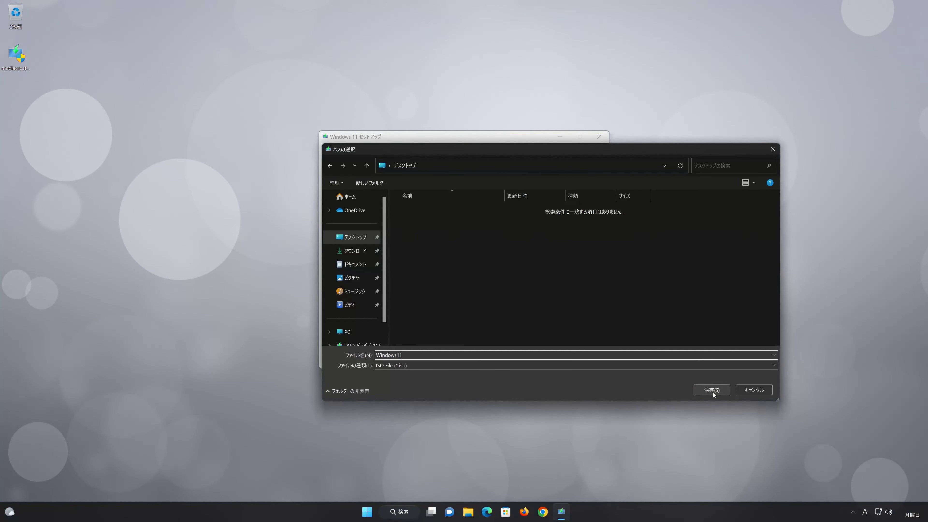
pyautogui.click(713, 393)
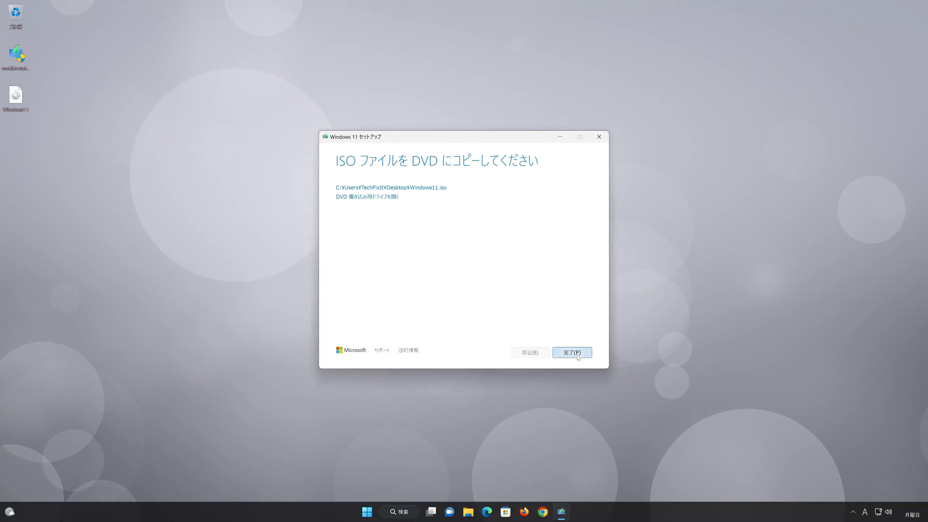
pyautogui.click(578, 358)
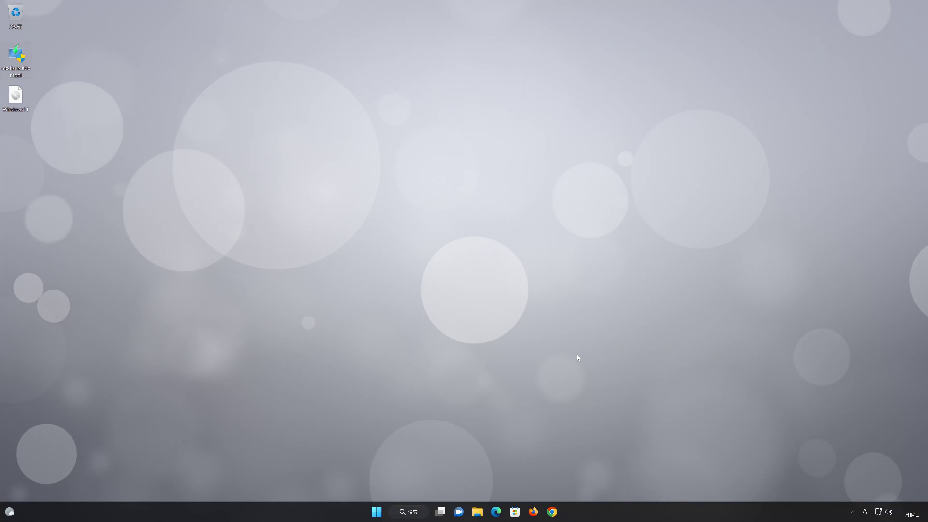
# Mount the Windows11 ISO from the desktop, run its setup application, and allow it to make changes to the device.
pyautogui.doubleClick(17, 96)
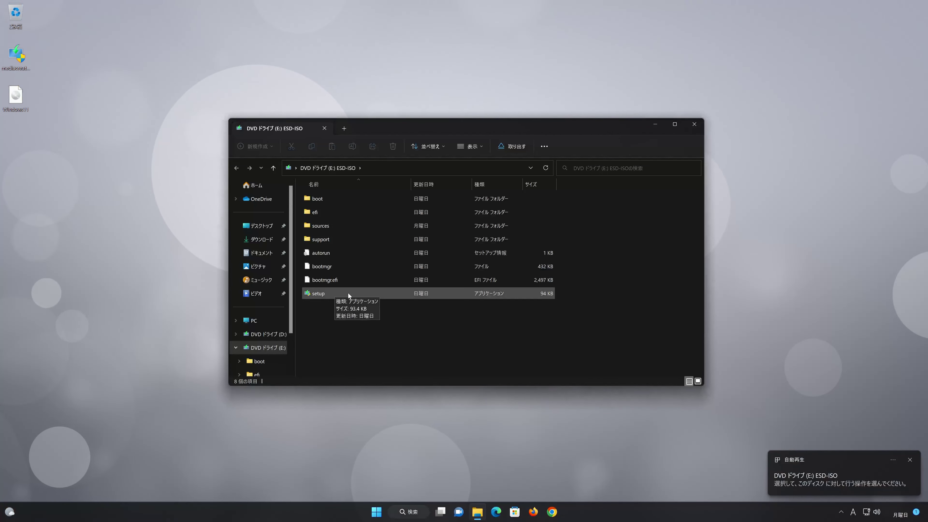
pyautogui.doubleClick(348, 293)
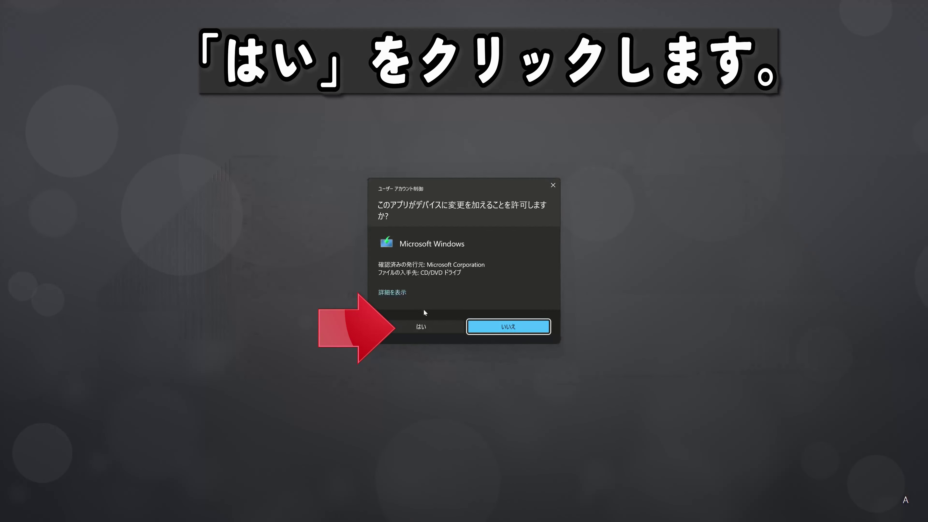
pyautogui.click(424, 328)
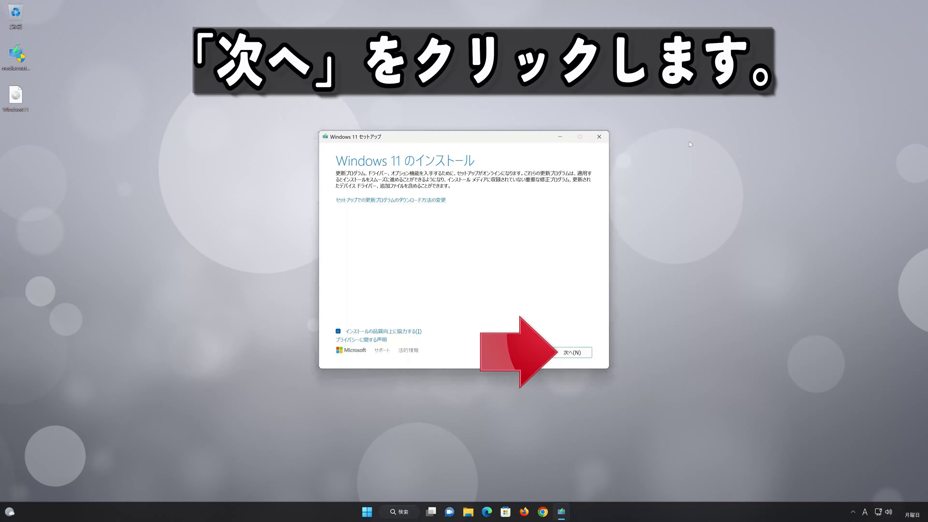
# Proceed through Windows 11 setup, accept the license terms, and start installing Windows 11 Pro with personal files and apps kept.
pyautogui.click(573, 355)
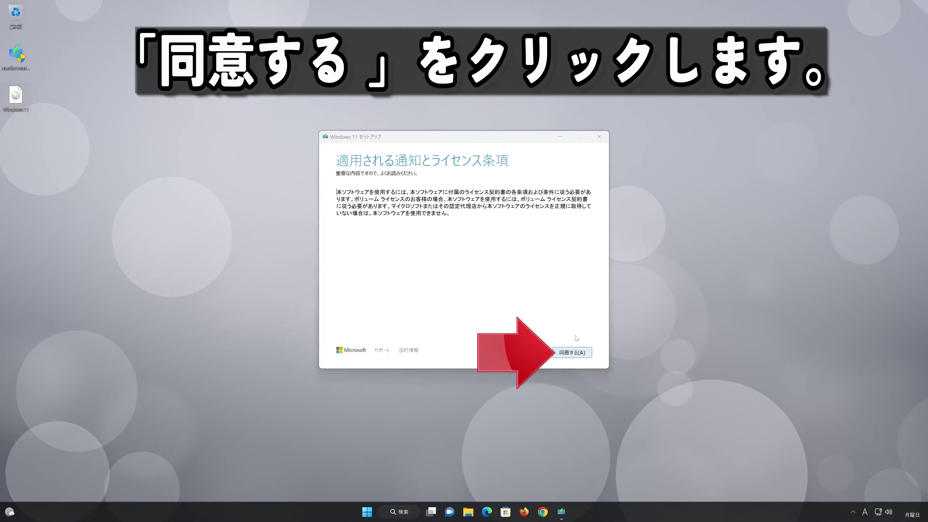
pyautogui.click(578, 352)
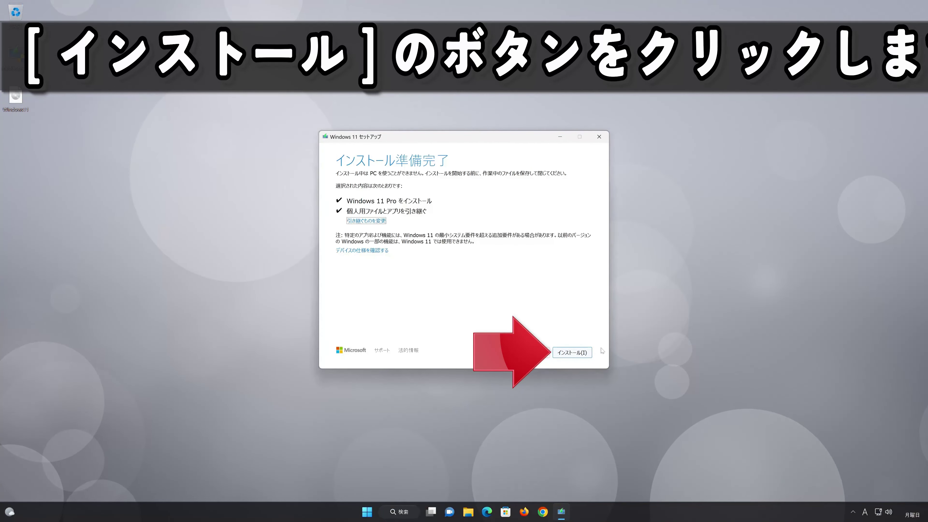
pyautogui.click(573, 353)
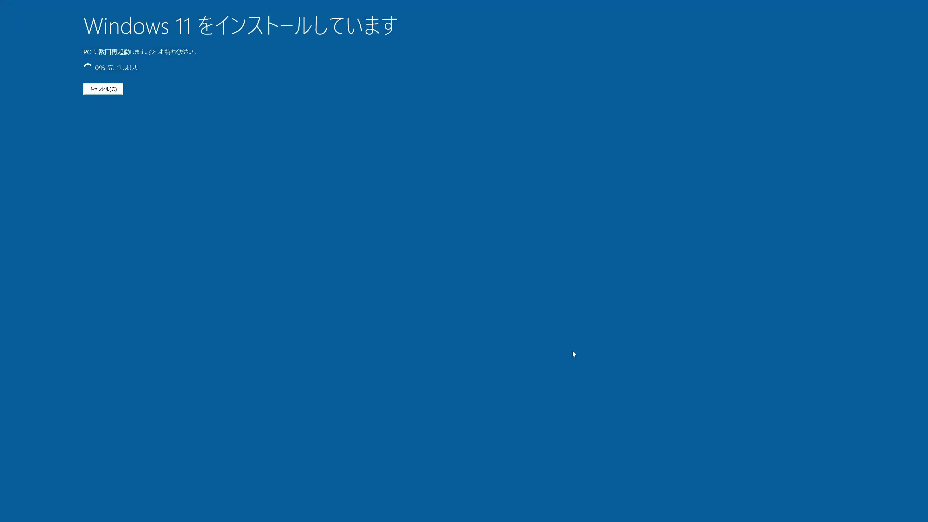